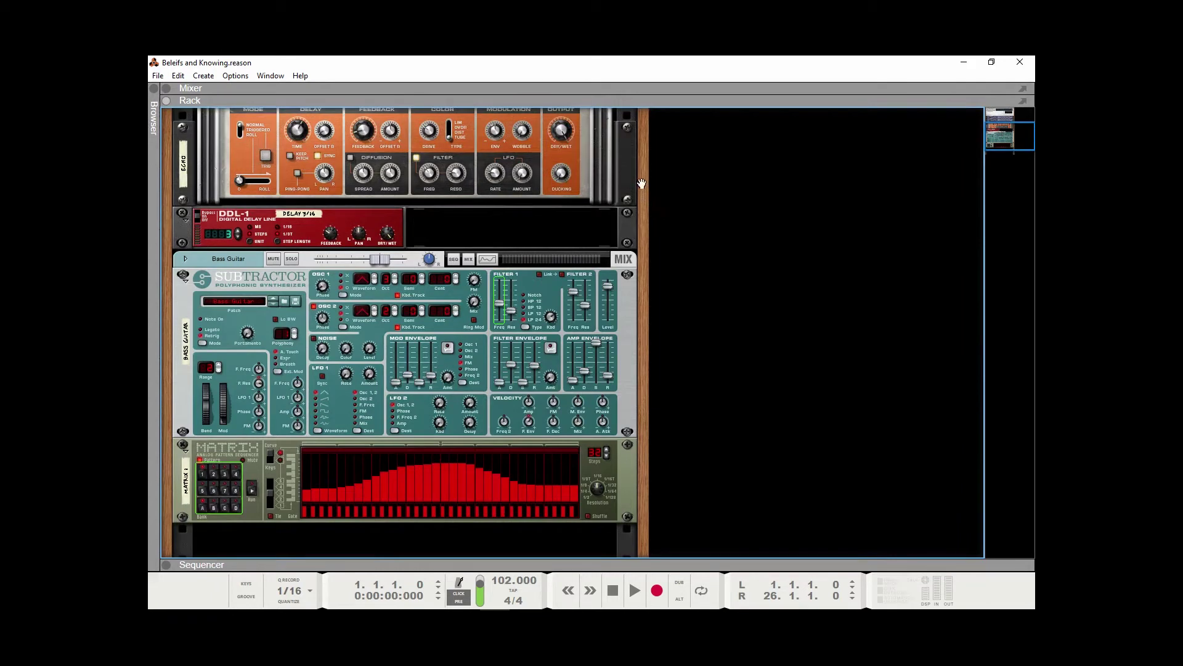
# Show the mixer above the rack and examine the Bass Guitar channel's effect sends and the master section's effect returns
pyautogui.moveTo(647, 156); pyautogui.dragTo(655, 220)
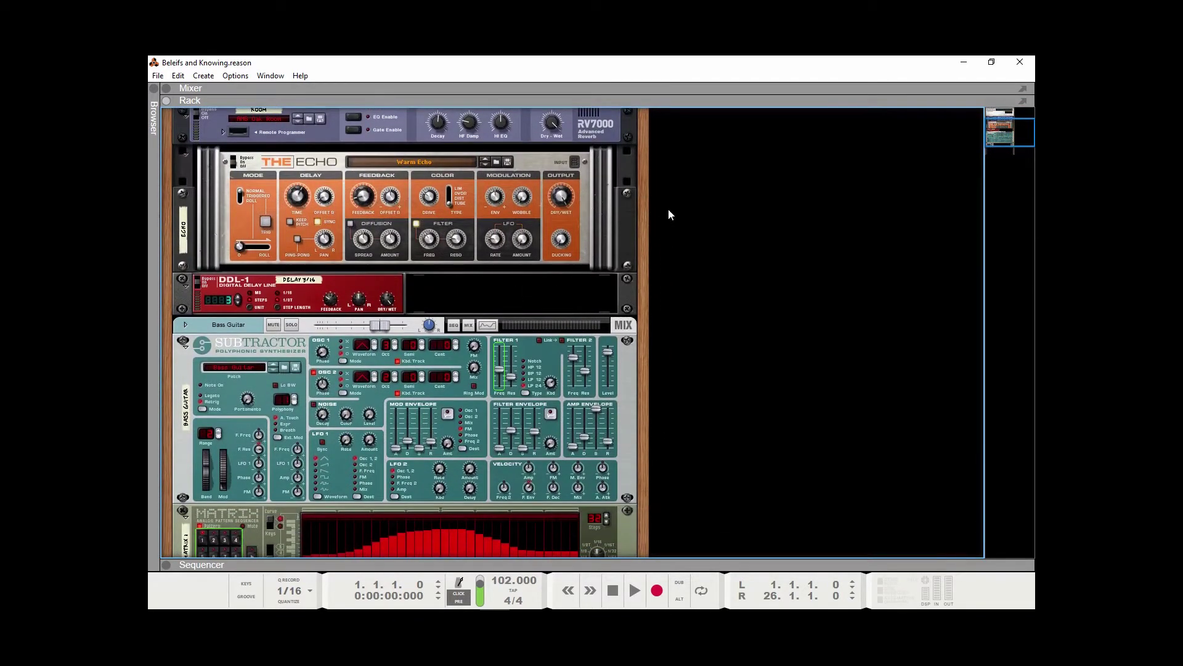
pyautogui.moveTo(642, 164); pyautogui.dragTo(664, 473)
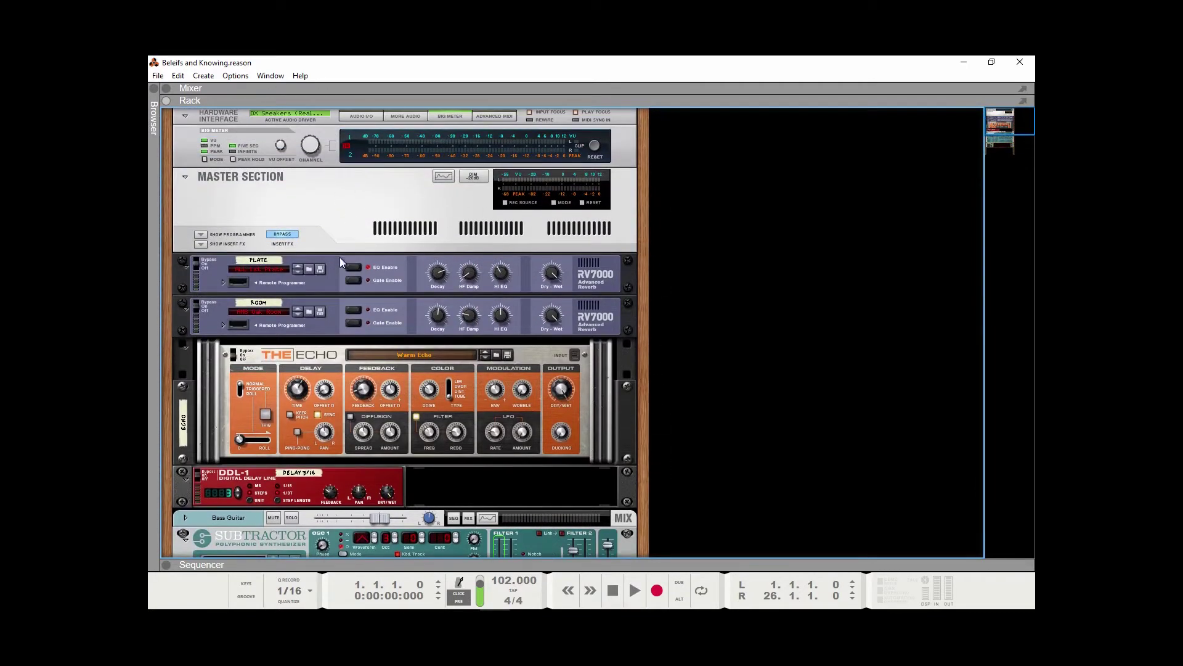
pyautogui.click(167, 88)
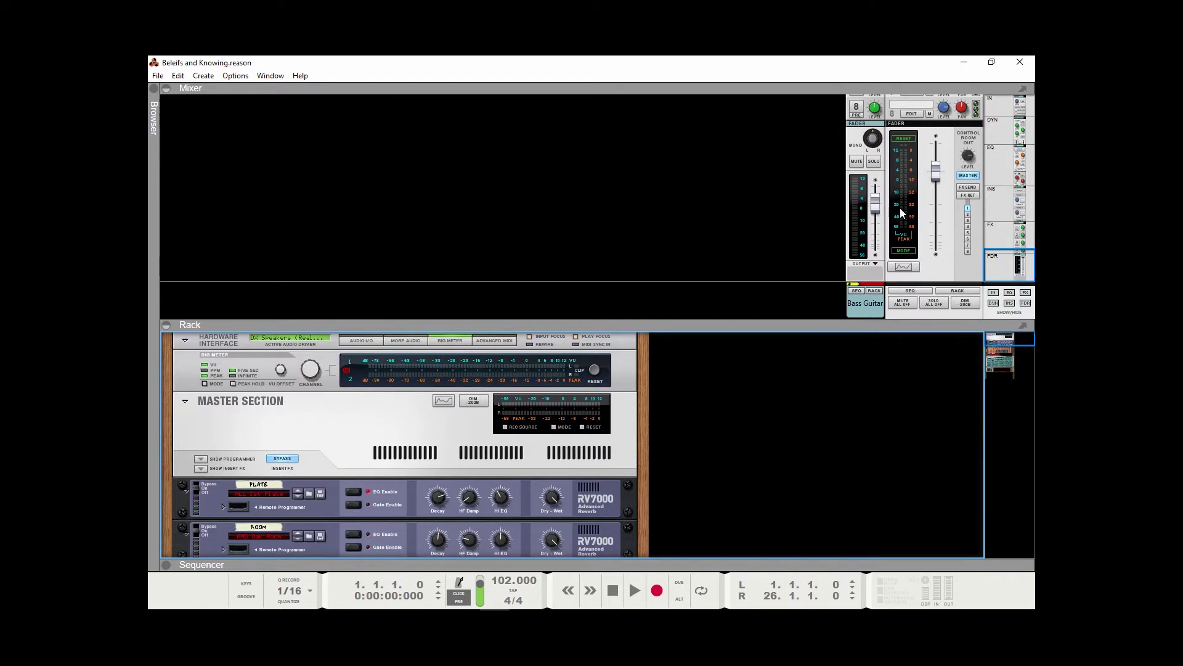
pyautogui.scroll(5, 976, 180)
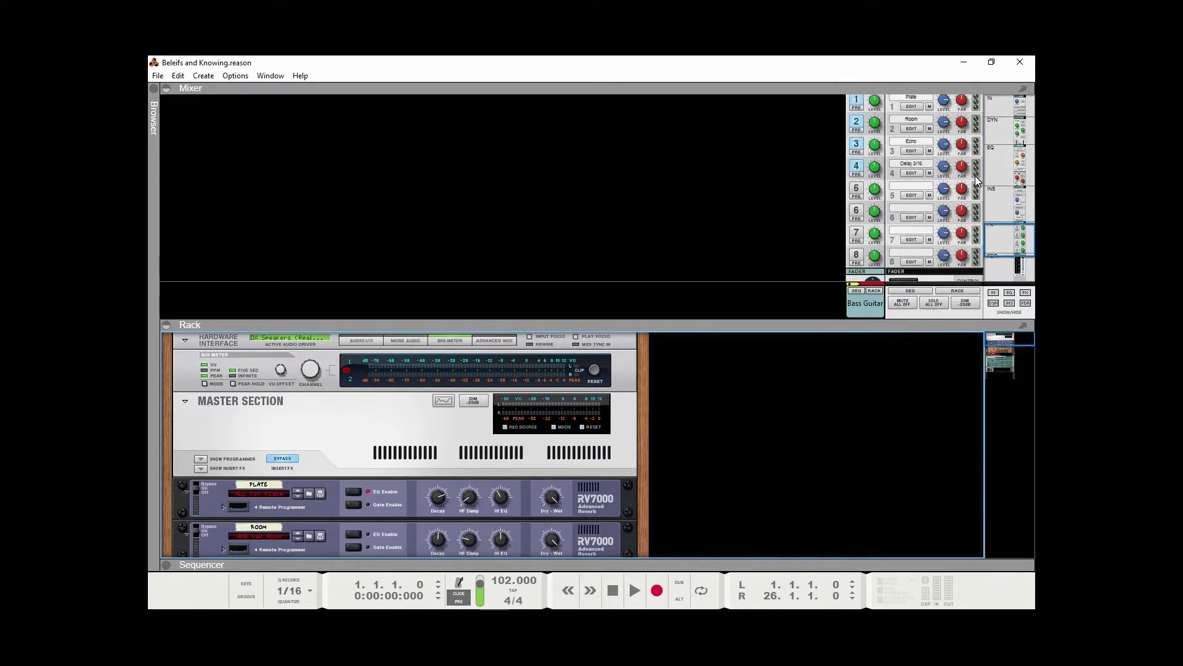
pyautogui.scroll(-5, 976, 181)
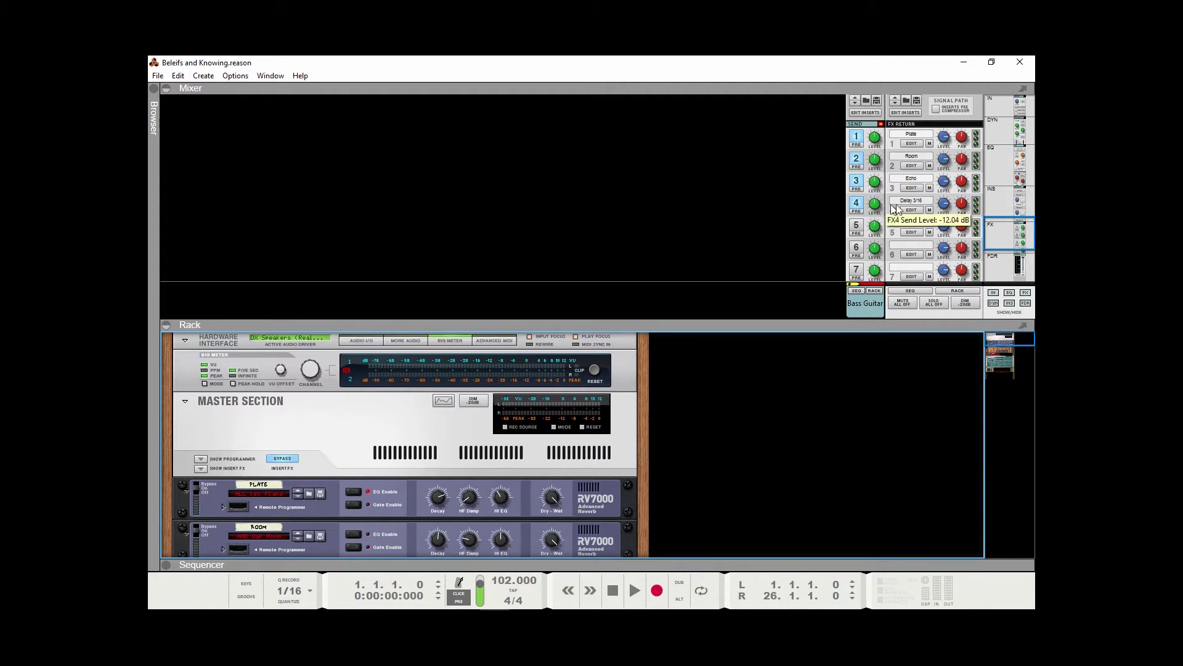
pyautogui.scroll(3, 772, 210)
pyautogui.scroll(5, 773, 211)
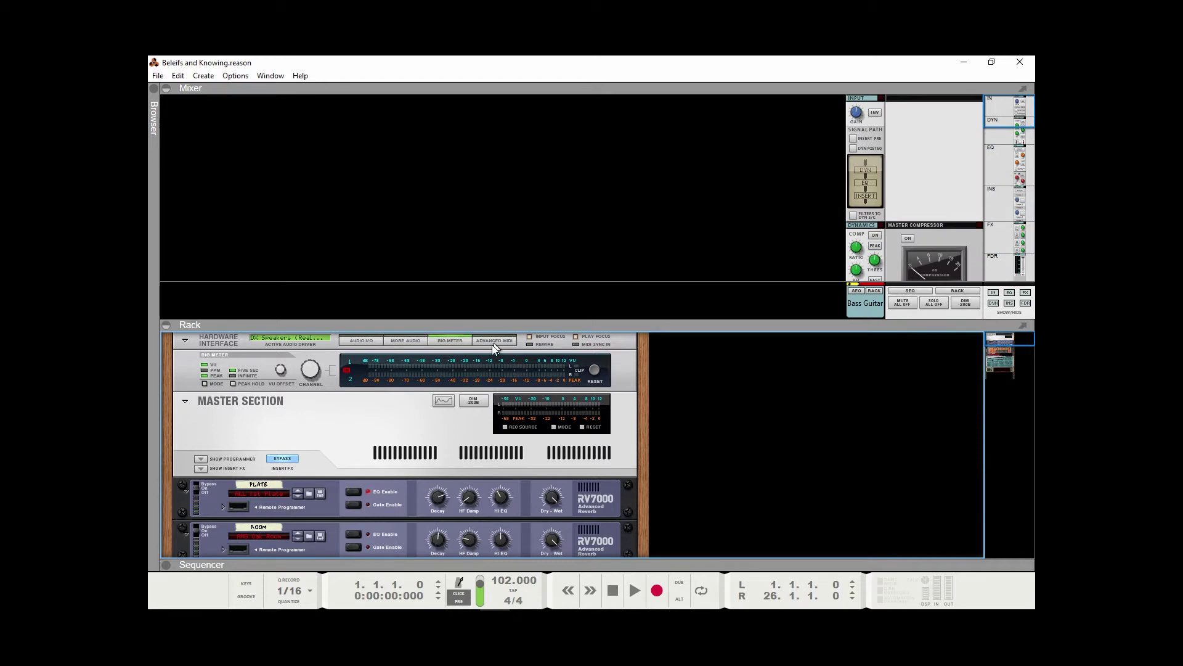
# Check the browser's contents with the Master Section selected, and fold away the browser and the mixer
pyautogui.click(315, 414)
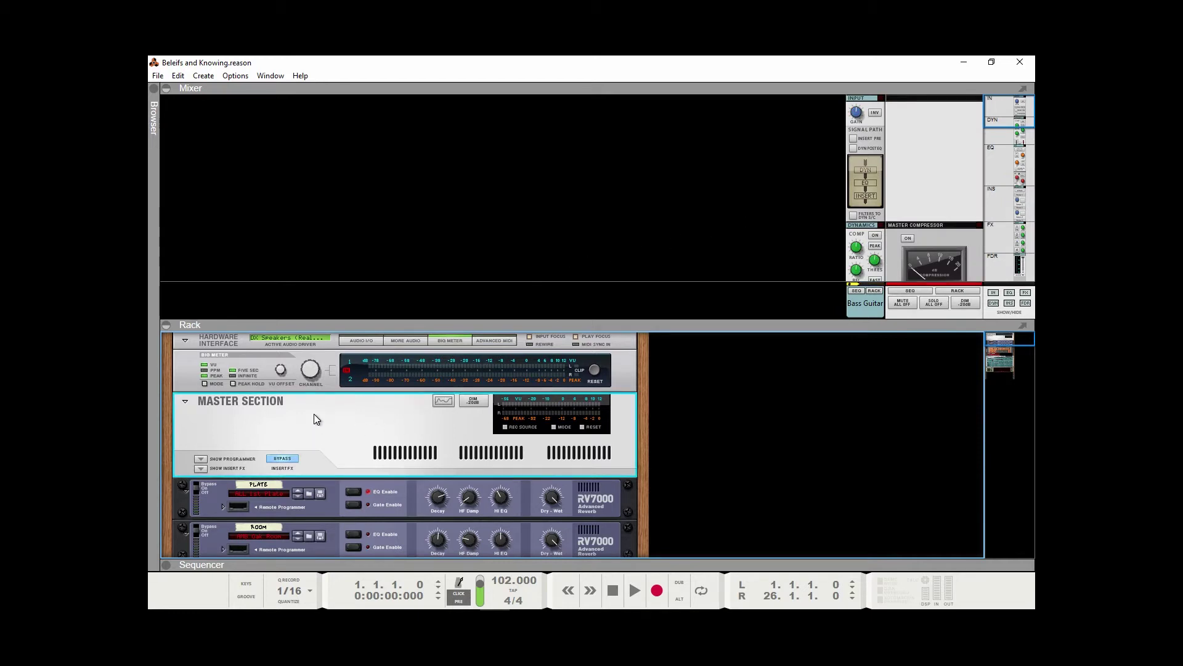
pyautogui.click(154, 90)
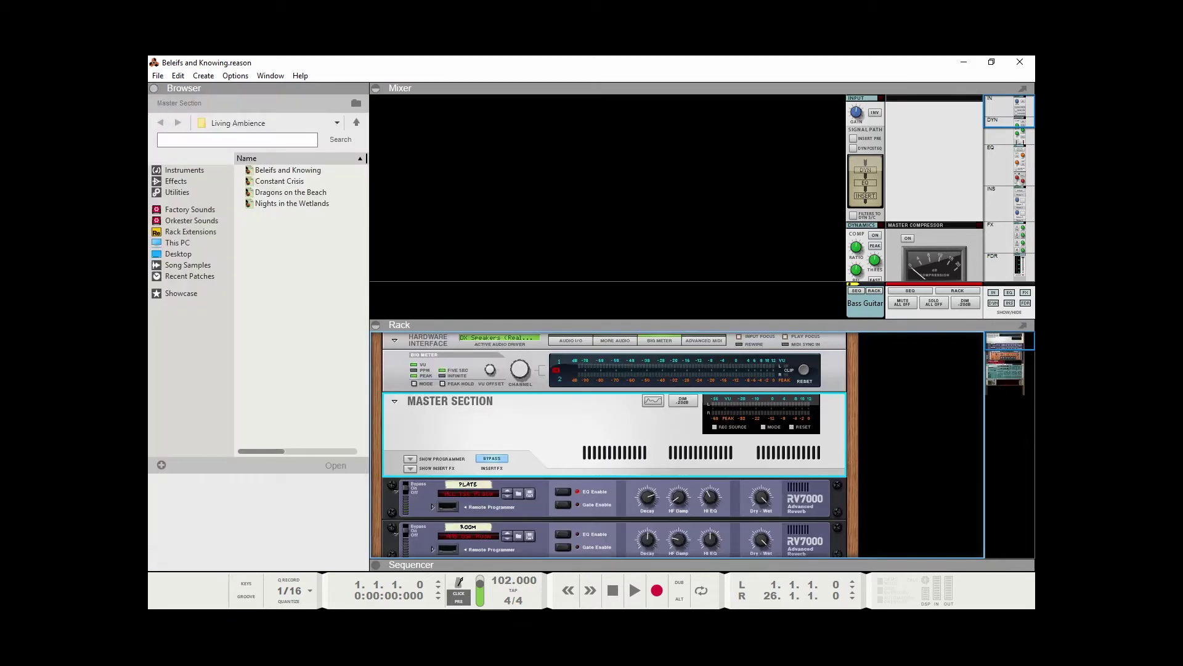
pyautogui.click(154, 88)
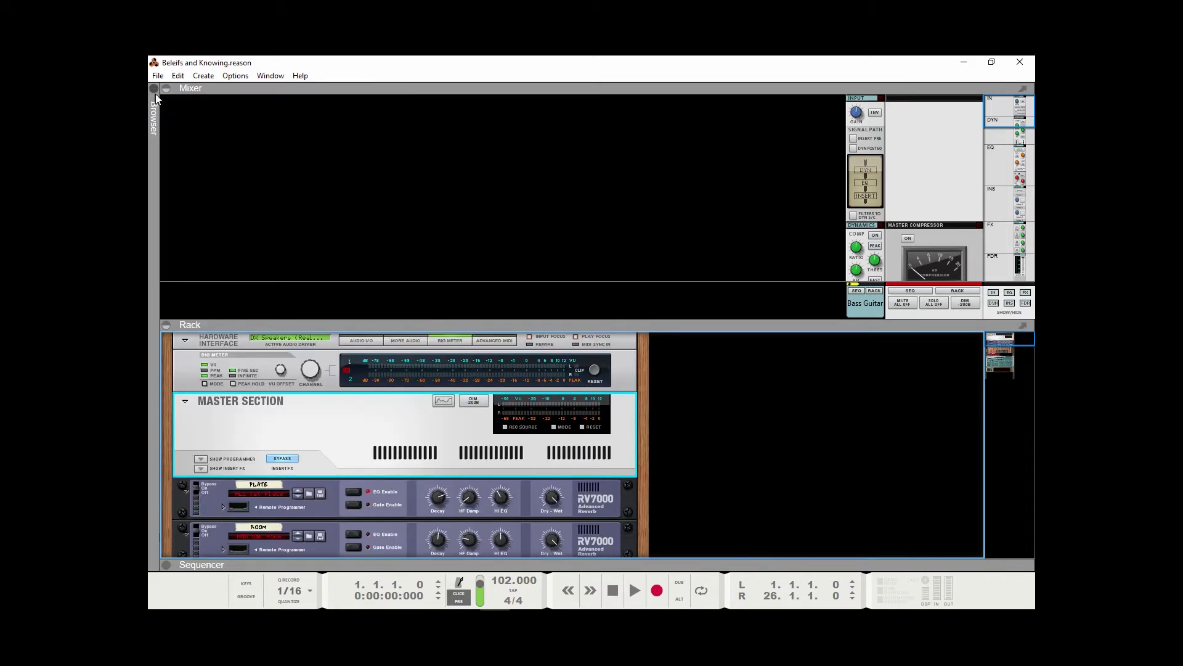
pyautogui.click(171, 87)
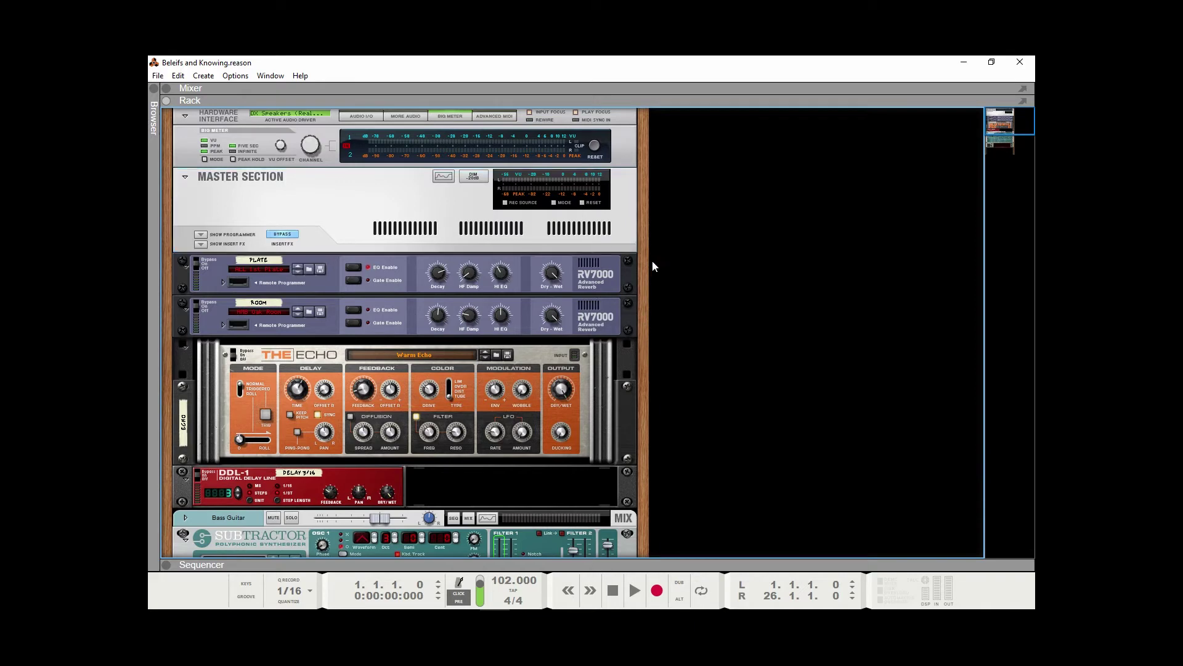
# Display the Matrix sequencer's note pattern in Keys mode and shift it one step left and back right
pyautogui.moveTo(642, 311); pyautogui.dragTo(638, 87)
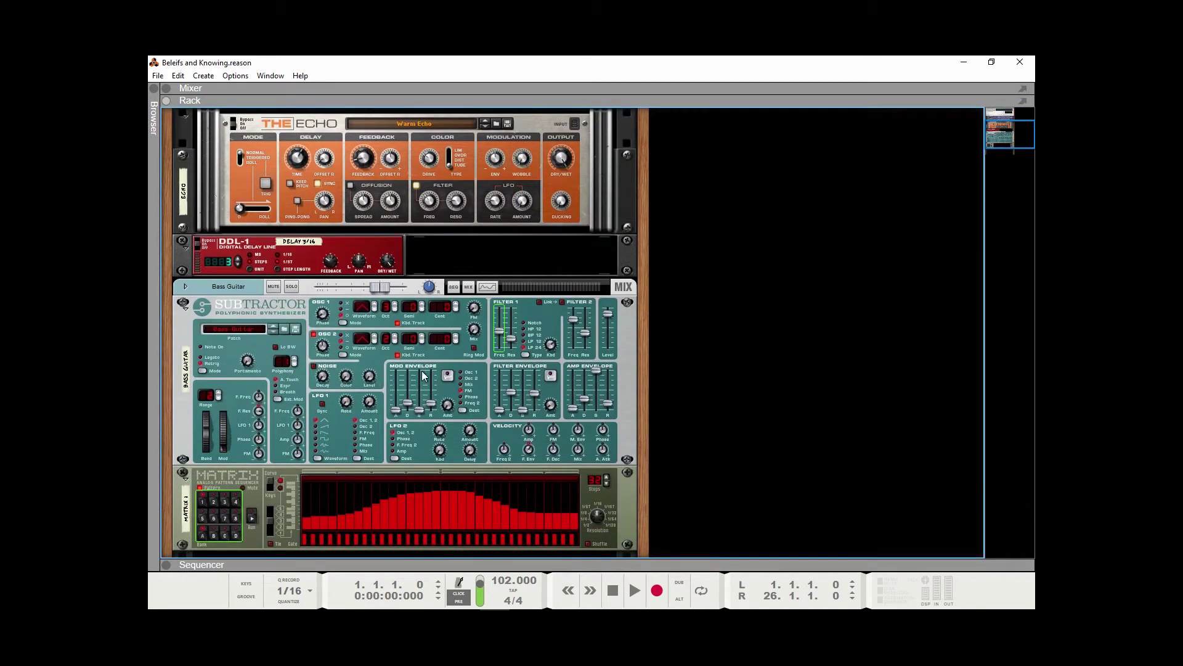
pyautogui.moveTo(427, 375)
pyautogui.moveTo(646, 254); pyautogui.dragTo(643, 382)
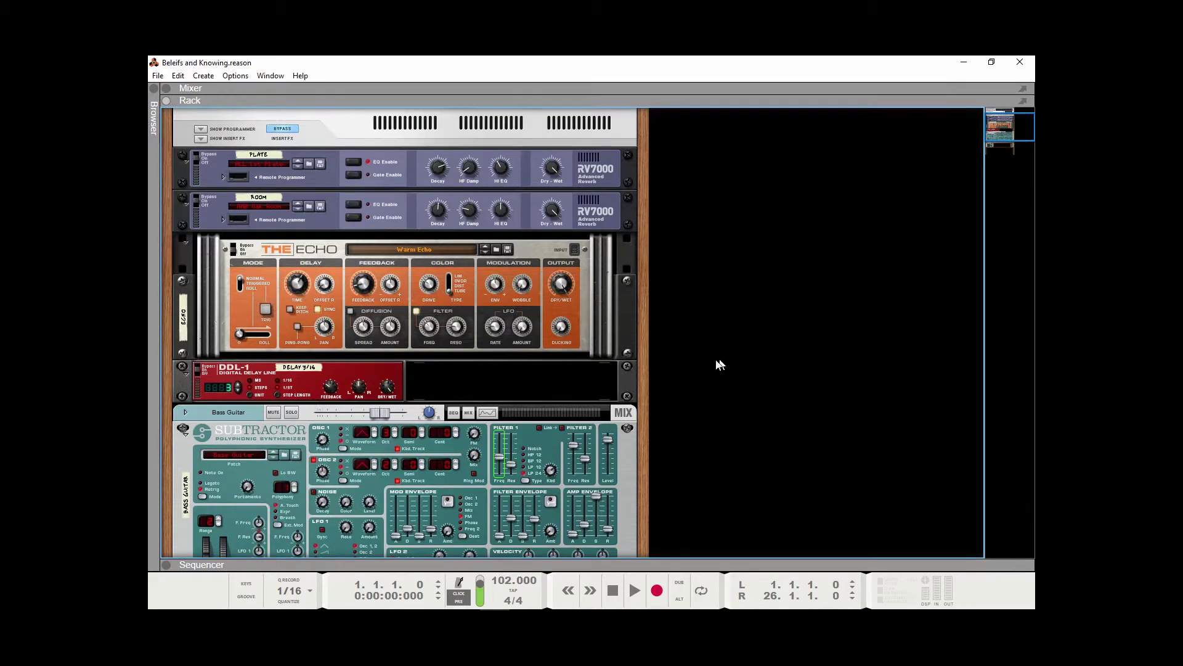
pyautogui.moveTo(647, 384); pyautogui.dragTo(653, 104)
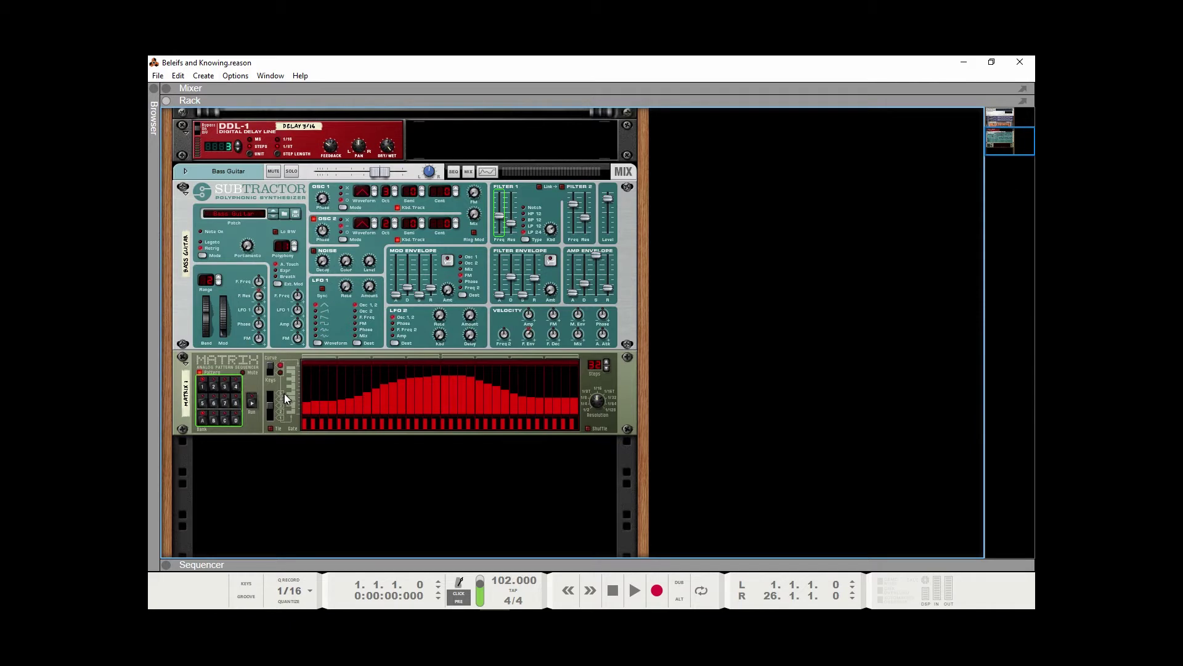
pyautogui.click(268, 372)
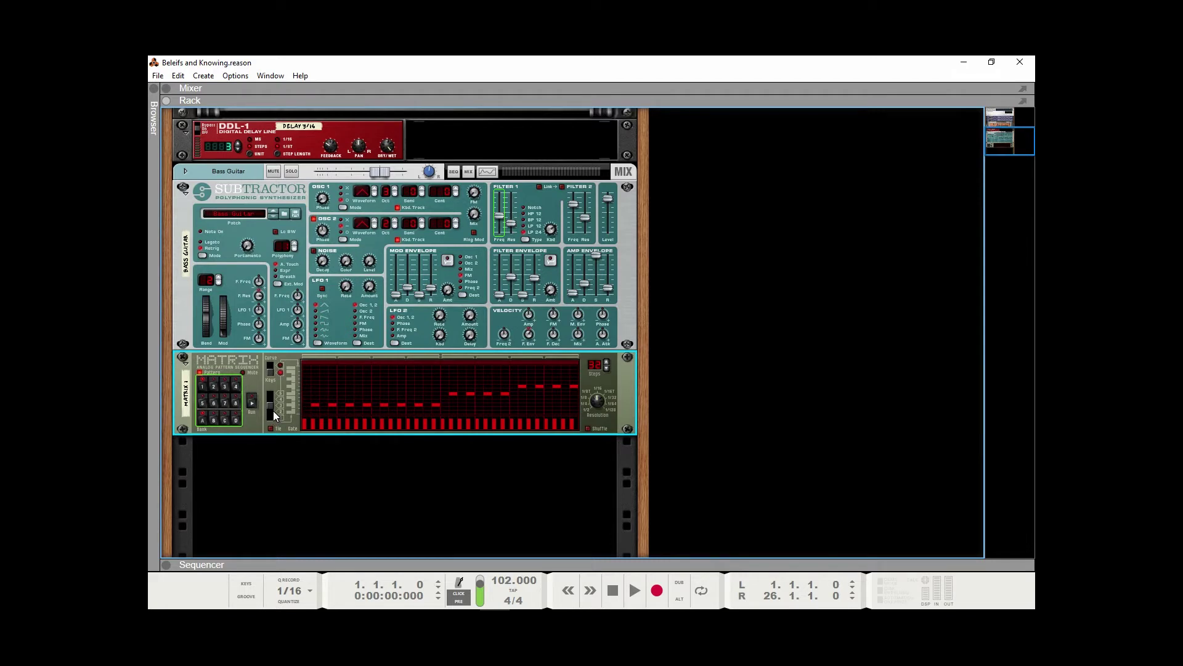
pyautogui.hotkey('ctrl', 'j')
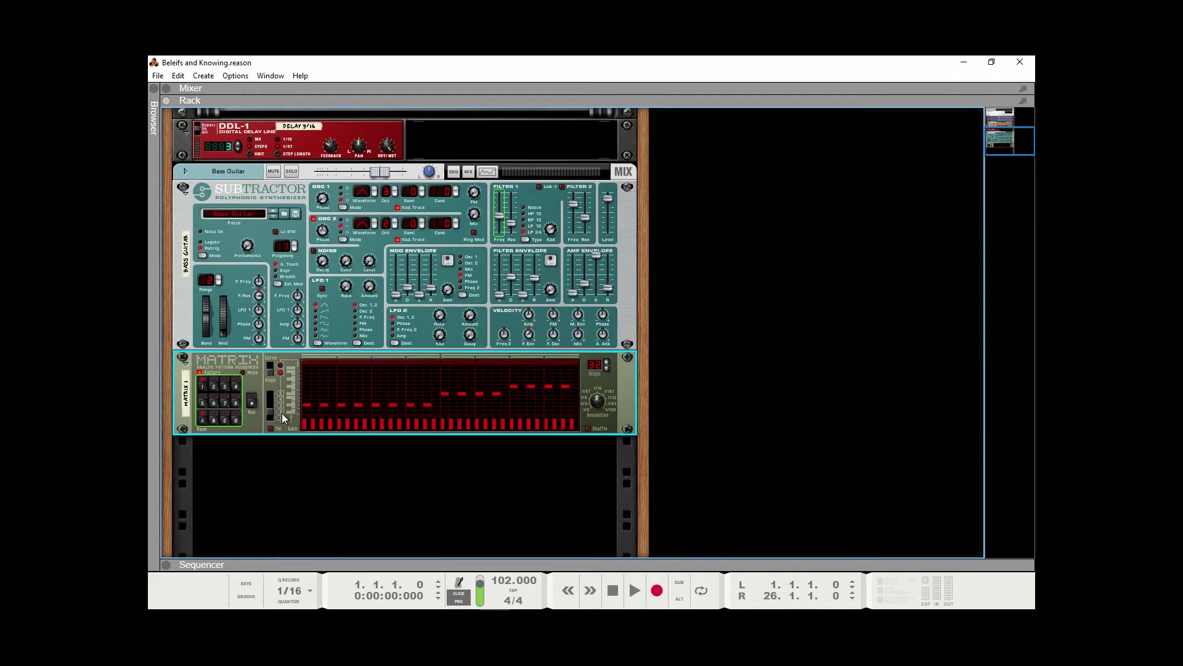
pyautogui.hotkey('ctrl', 'k')
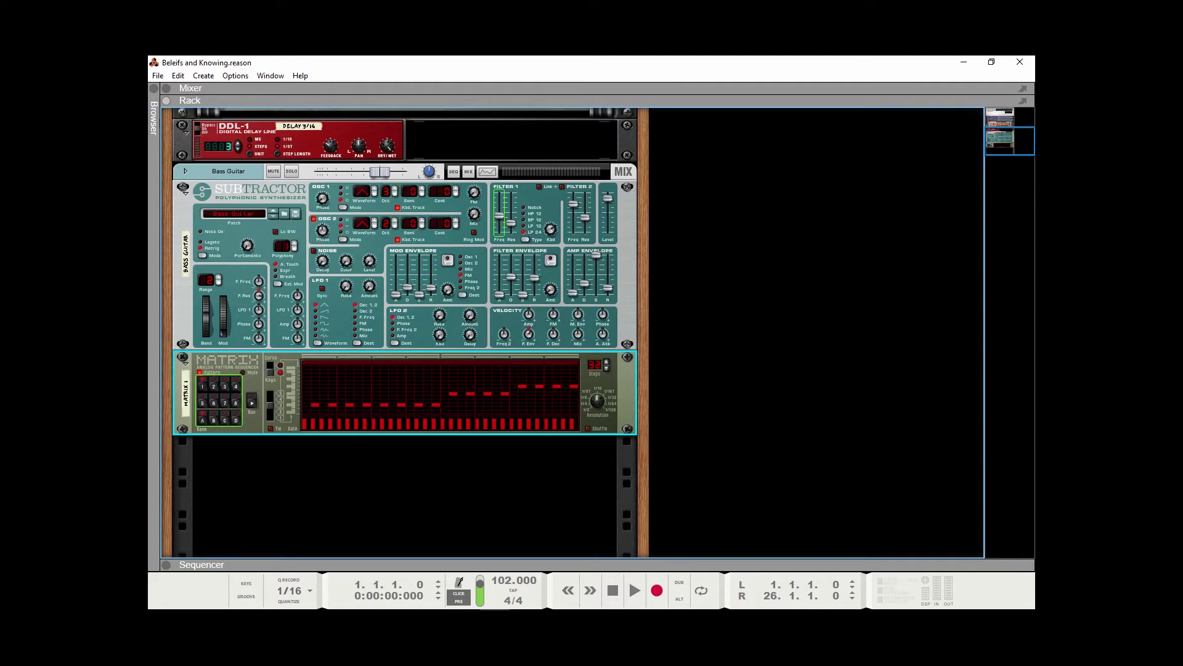
# Inspect the rear cabling between the Matrix and the Bass Guitar SubTractor, and return to the rack's front
pyautogui.click(180, 312)
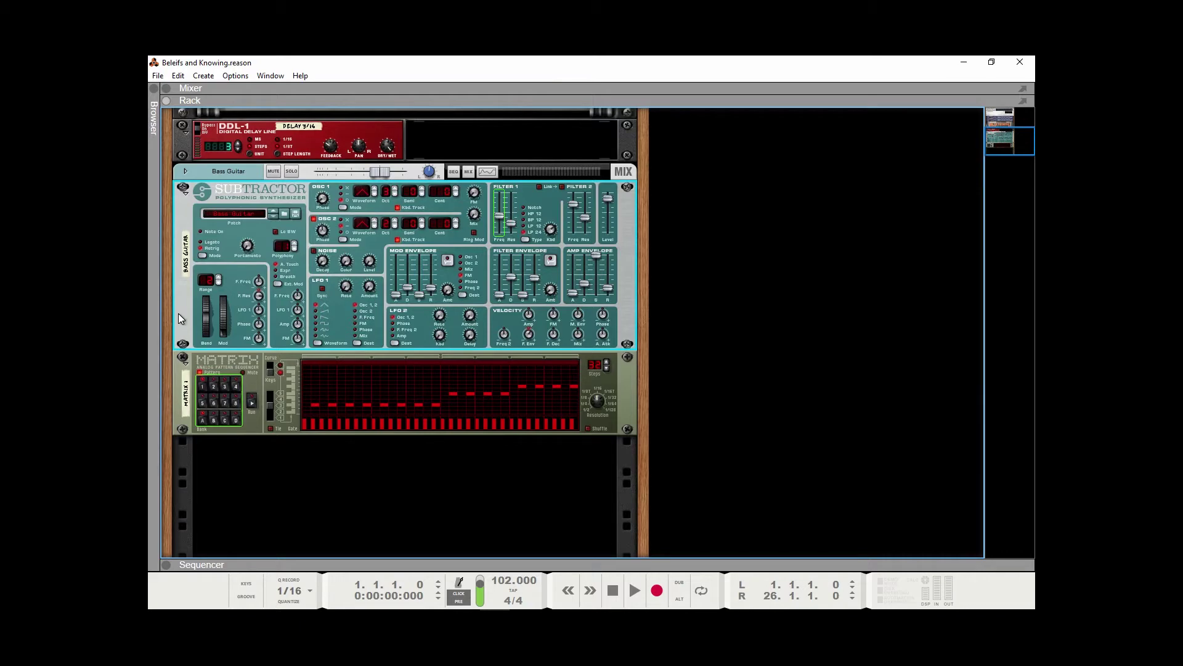
pyautogui.press('Tab')
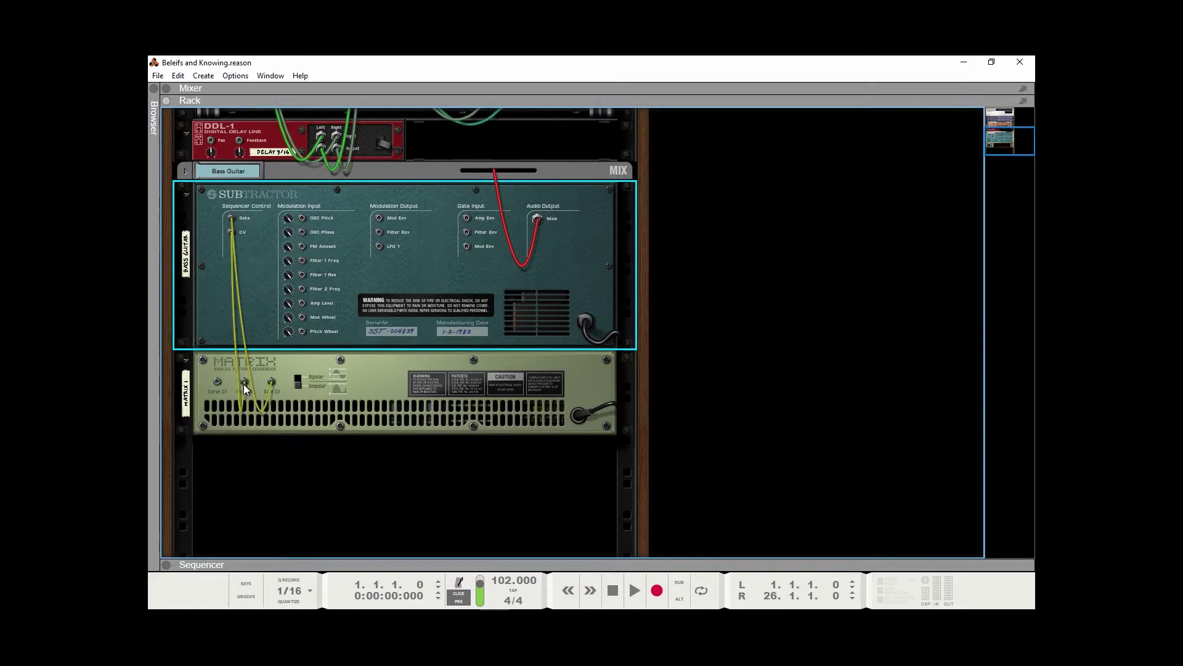
pyautogui.moveTo(243, 384)
pyautogui.press('Tab')
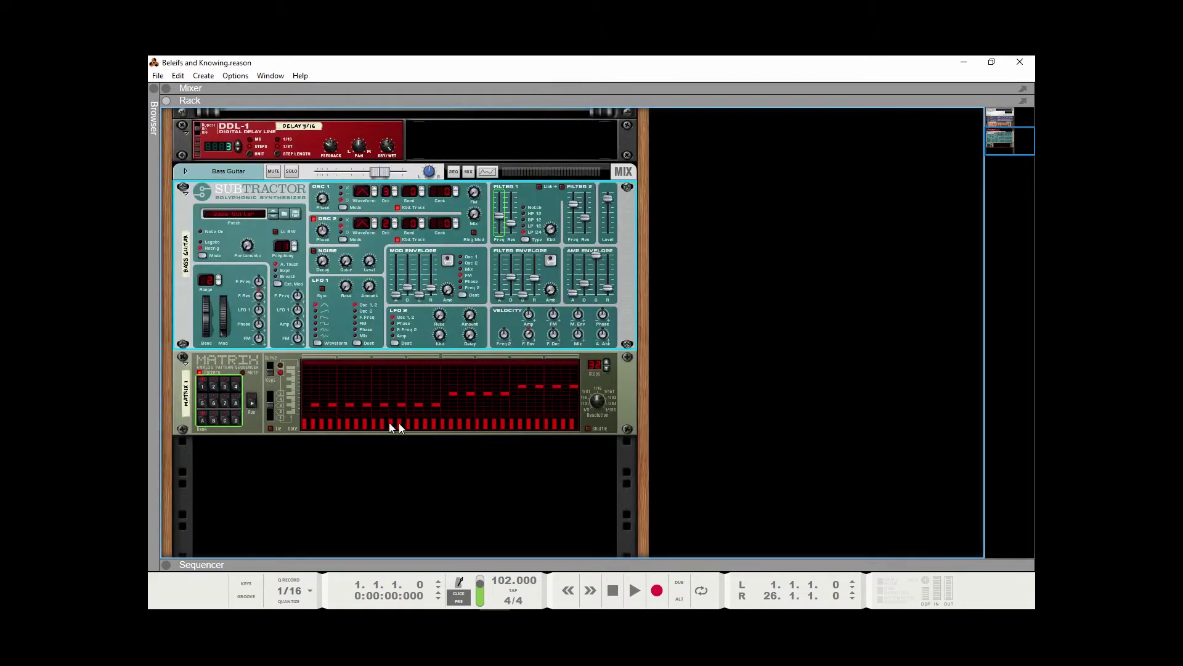
# Switch the Matrix to its Curve display and check its Curve CV output on the rear of the rack
pyautogui.click(269, 367)
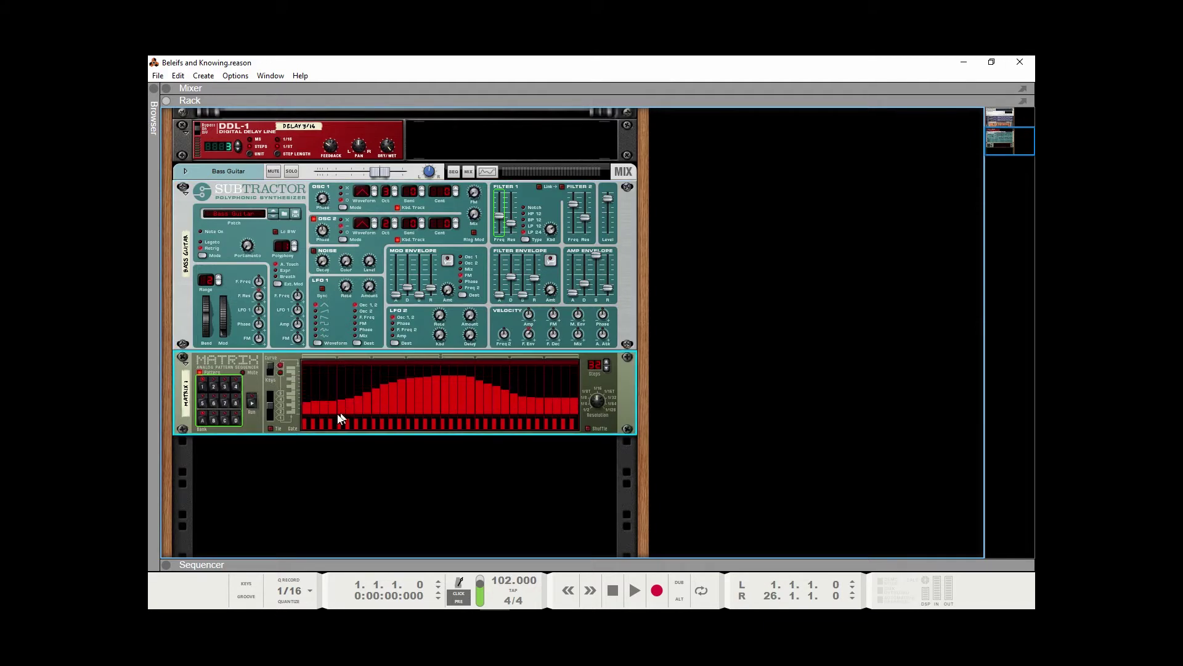
pyautogui.press('Tab')
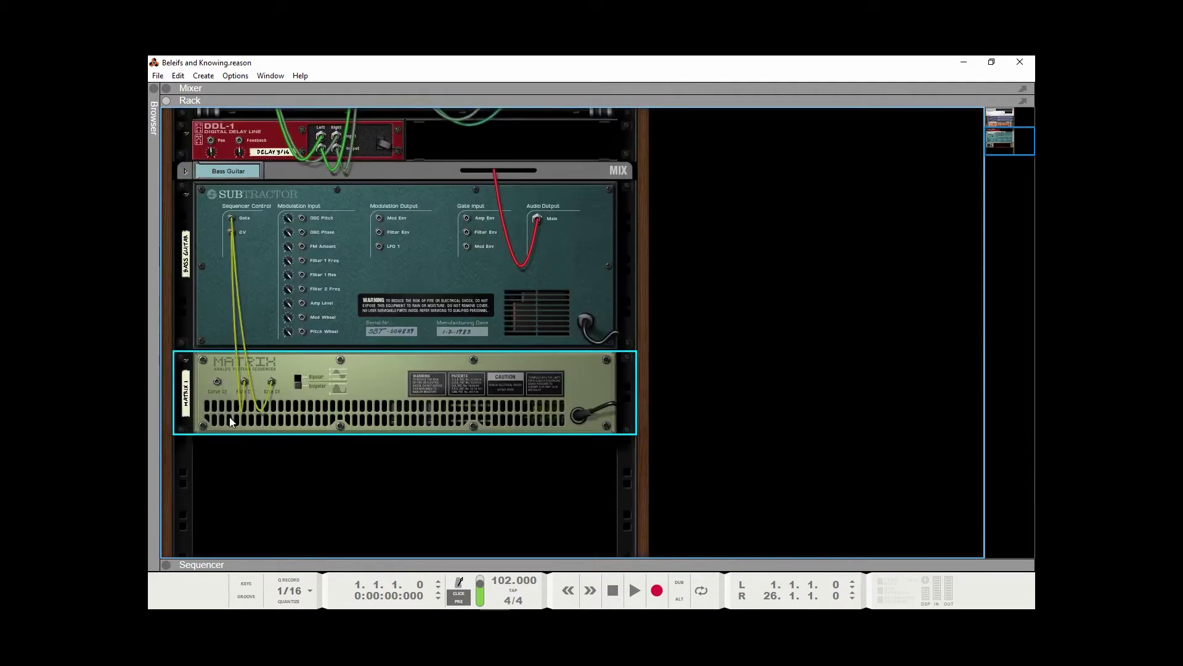
pyautogui.press('Tab')
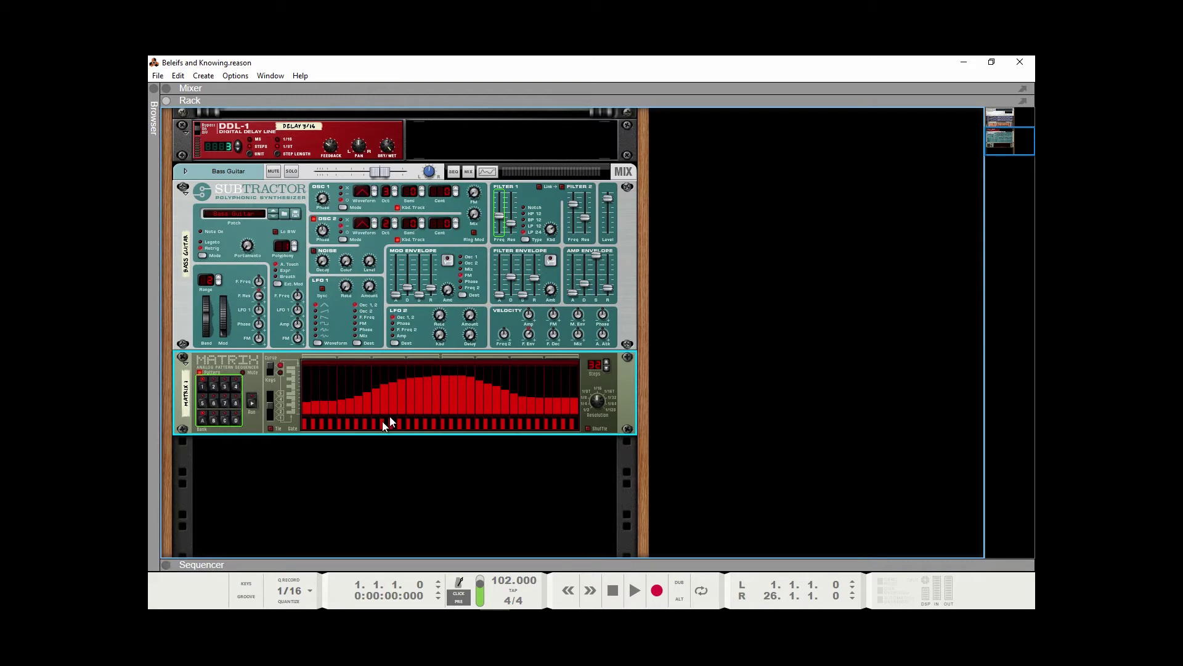
# Examine the Bass Guitar mixer channel from input and dynamics through EQ, inserts and sends to the fader, and fold the mixer away
pyautogui.scroll(10, 498, 362)
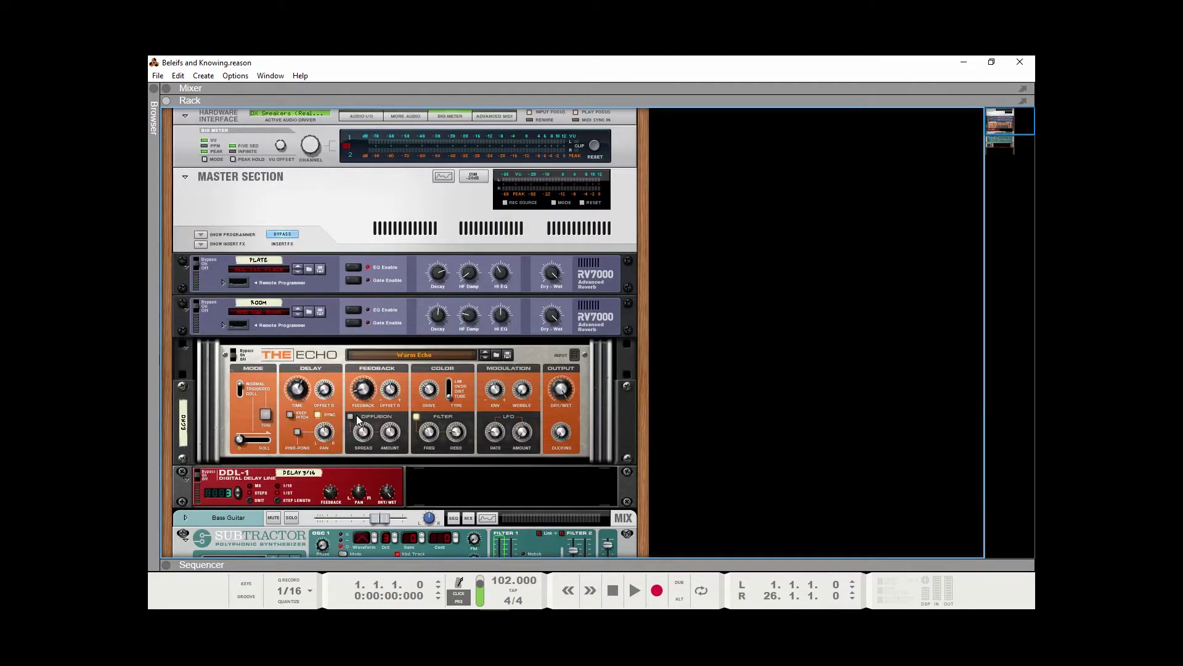
pyautogui.scroll(-1, 357, 419)
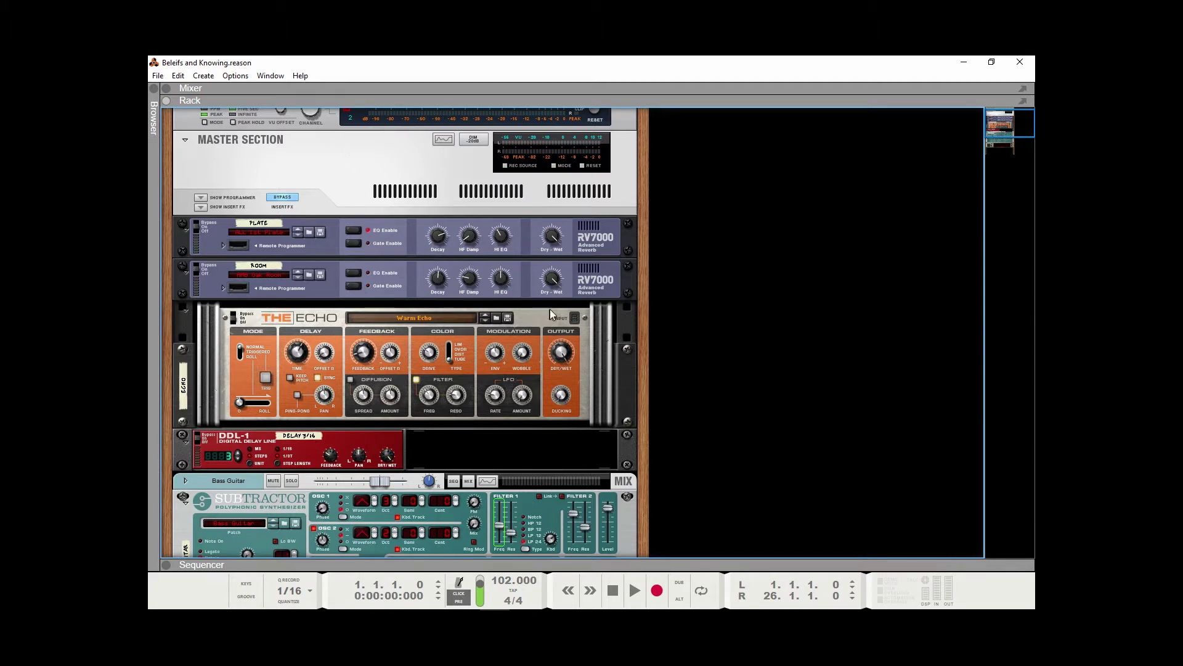
pyautogui.click(168, 88)
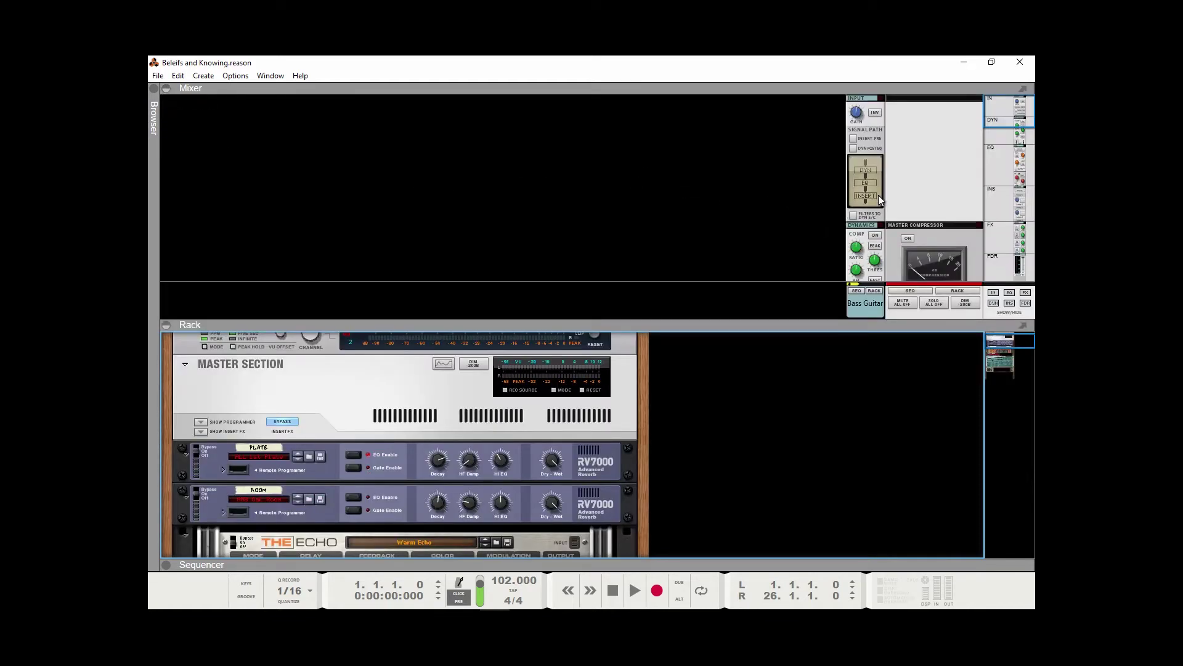
pyautogui.scroll(-3, 879, 195)
pyautogui.scroll(-2, 879, 195)
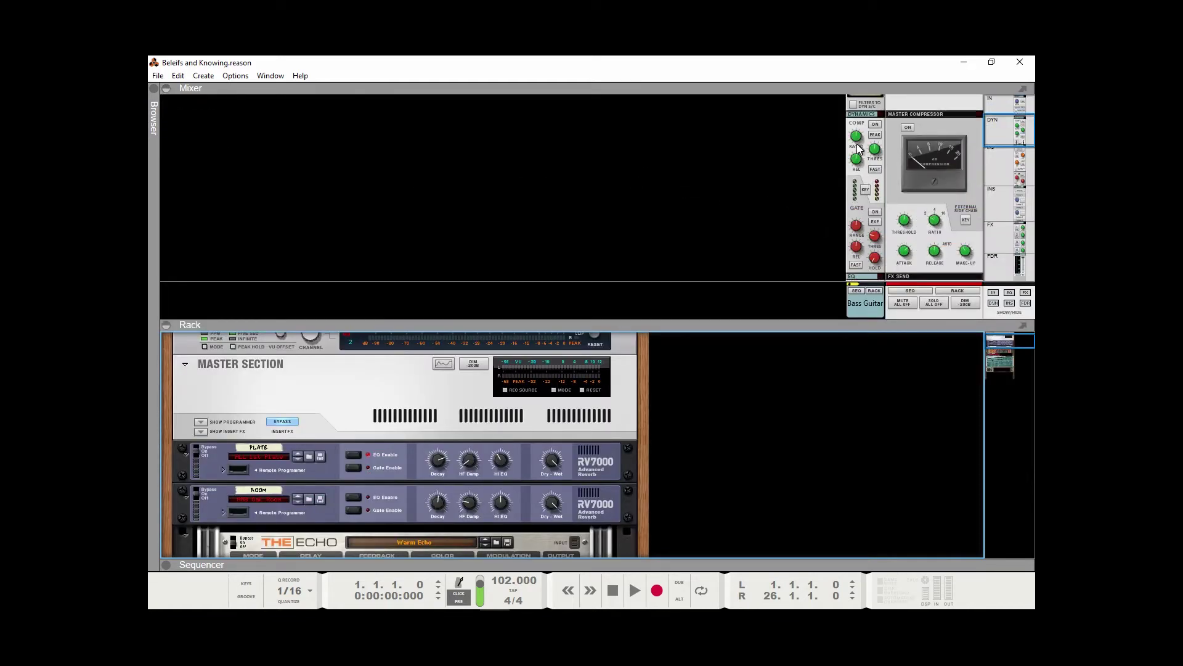
pyautogui.scroll(-3, 858, 147)
pyautogui.scroll(-10, 859, 147)
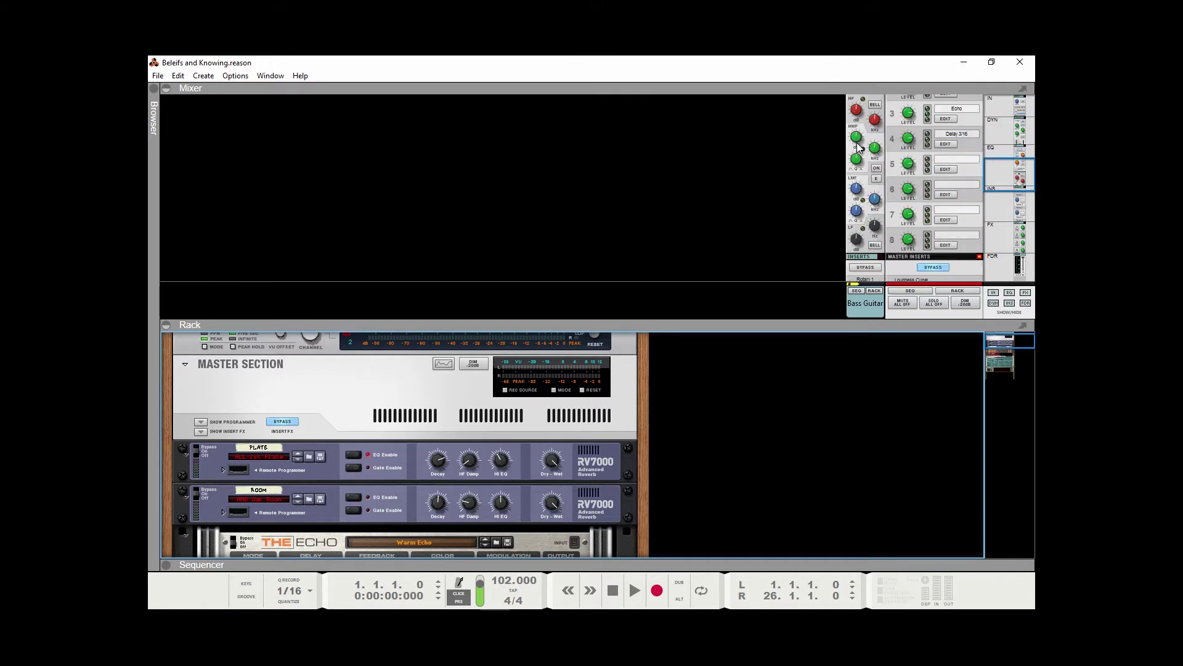
pyautogui.scroll(-9, 859, 146)
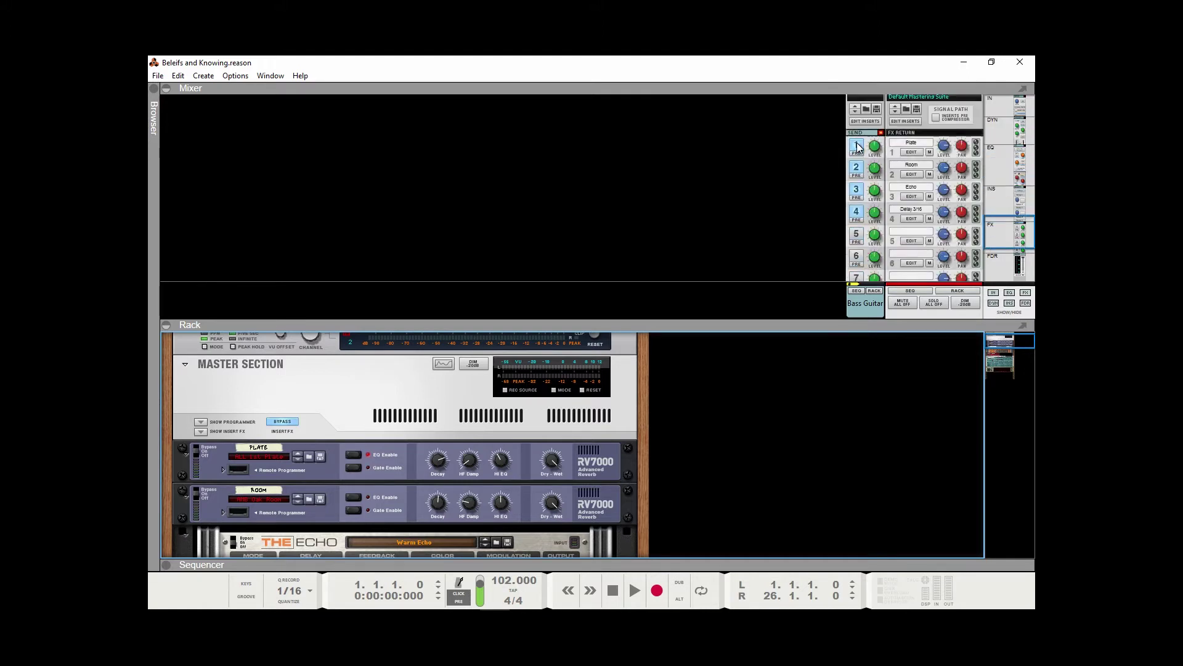
pyautogui.scroll(4, 855, 150)
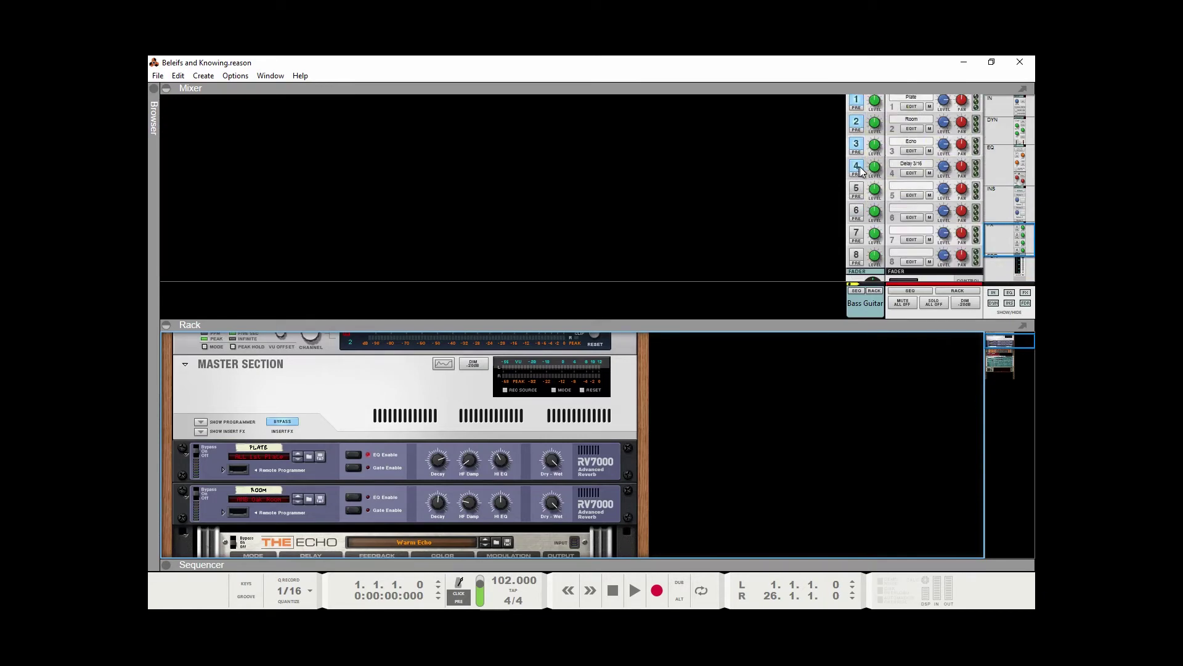
pyautogui.scroll(-4, 846, 175)
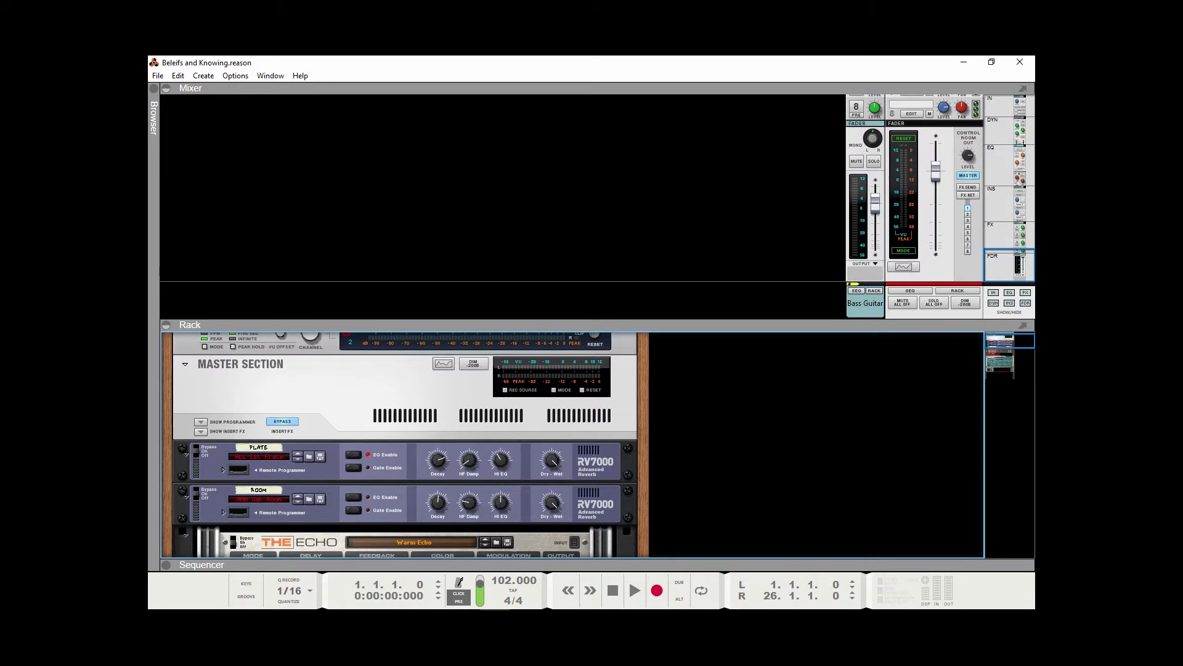
pyautogui.hotkey('alt', 'Tab')
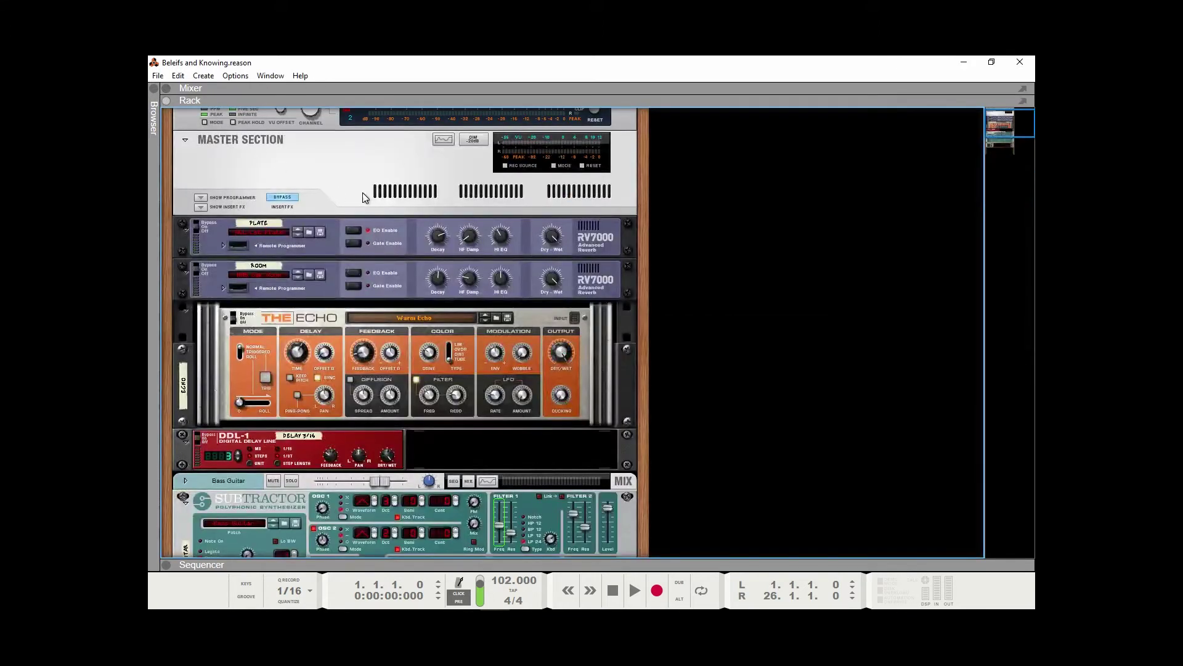
# Unfold the sequencer beneath the rack and bring the whole Matrix into view above it
pyautogui.scroll(-3, 447, 258)
pyautogui.scroll(-1, 448, 262)
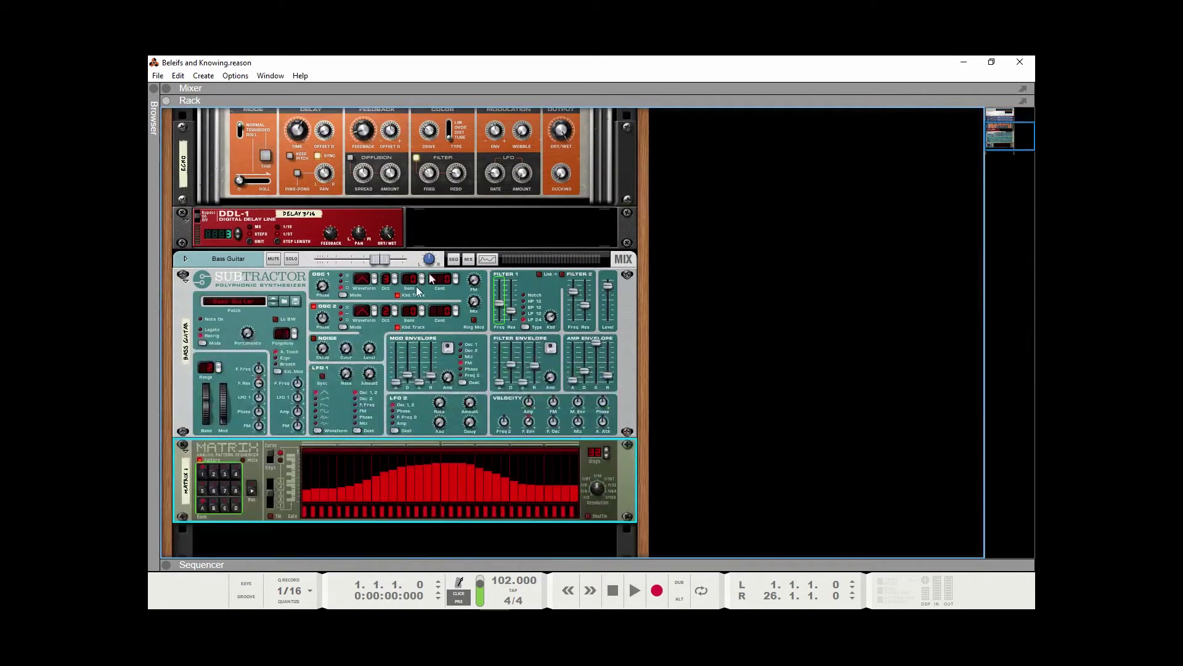
pyautogui.click(168, 565)
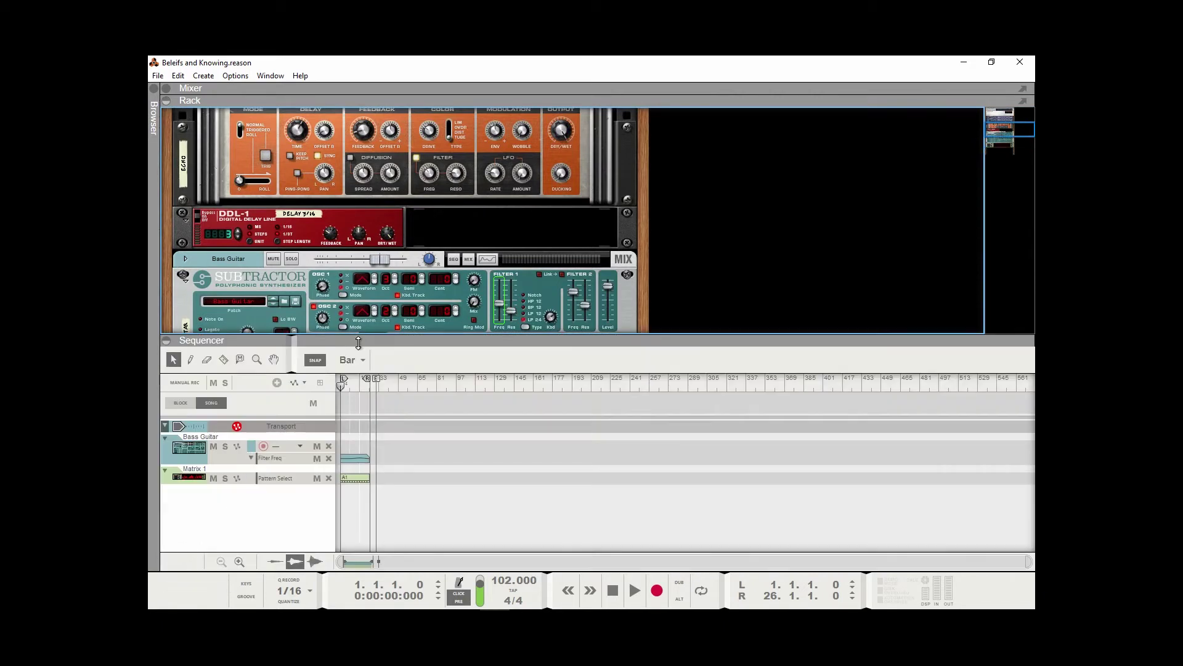
pyautogui.scroll(-5, 373, 321)
pyautogui.scroll(1, 374, 325)
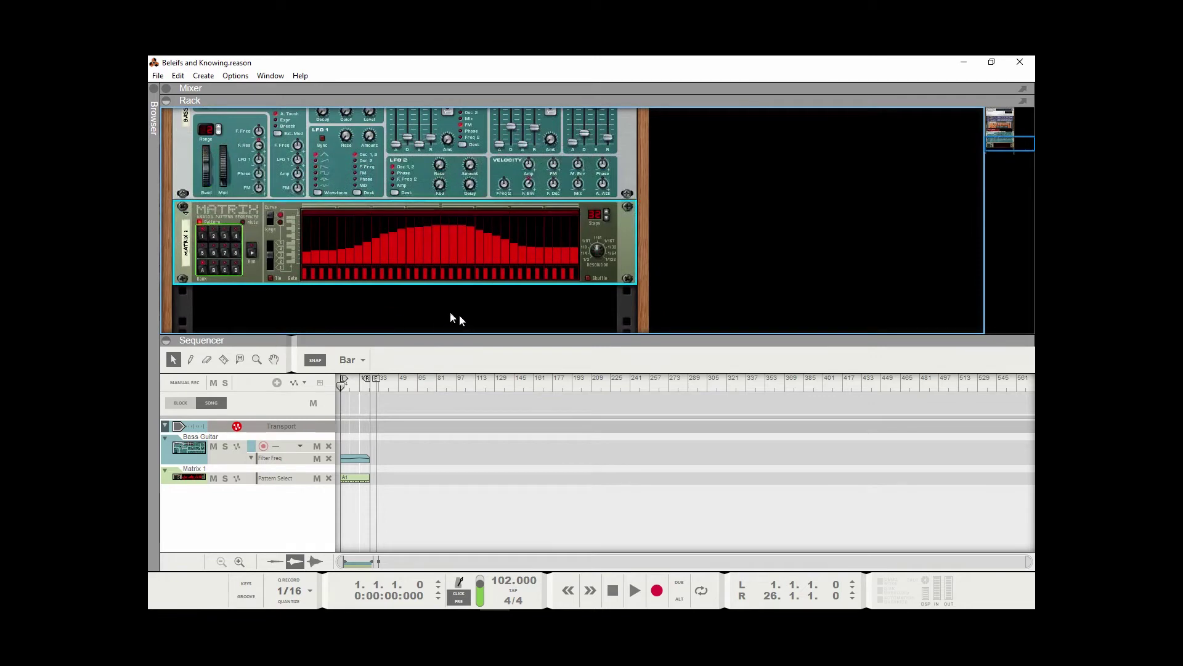
# Check the bank and pattern choices of the Matrix 1 Pattern Select clip, and compare the Matrix's Keys and Curve displays
pyautogui.rightClick(359, 484)
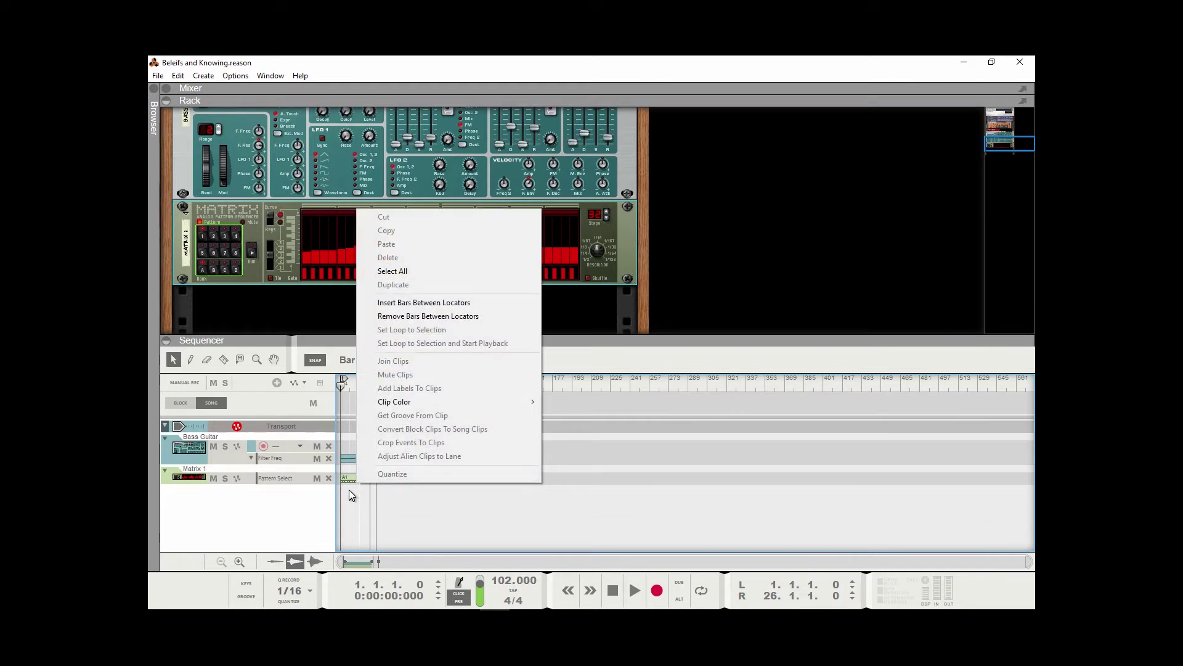
pyautogui.click(347, 483)
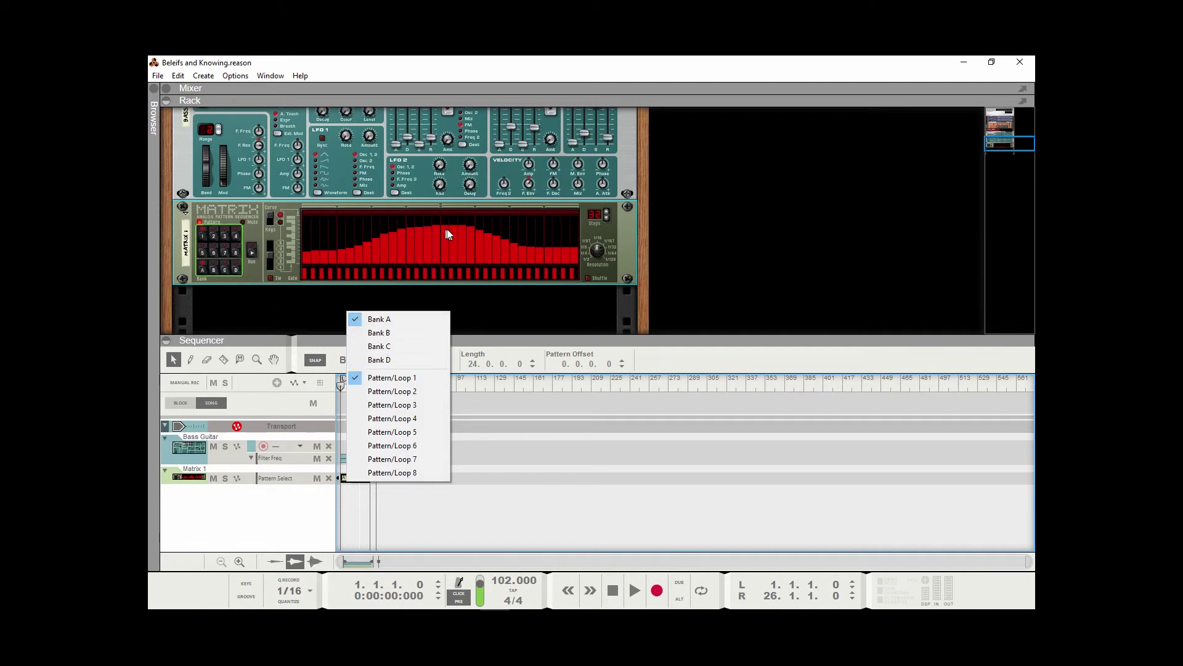
pyautogui.click(277, 225)
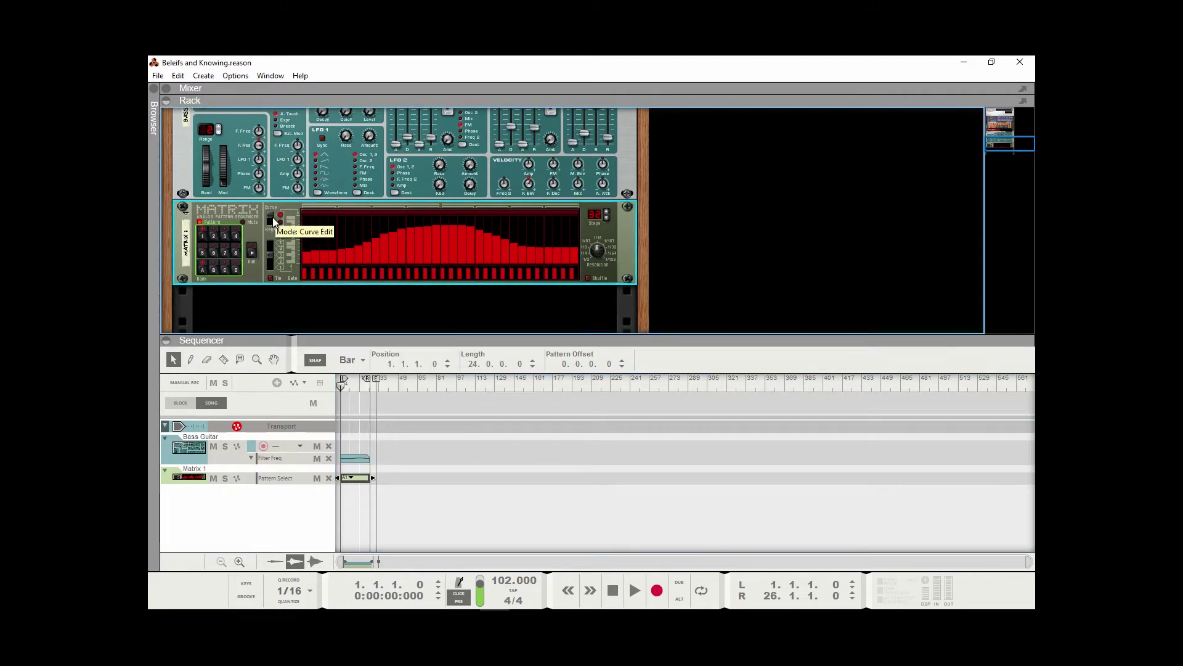
pyautogui.click(272, 224)
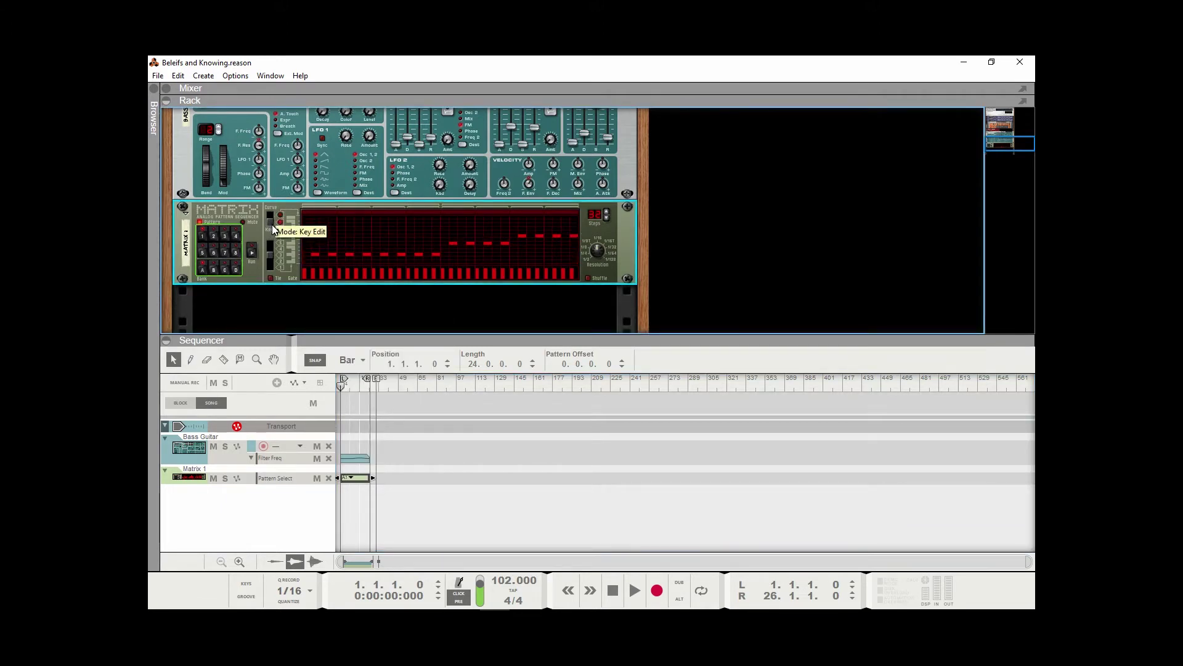
pyautogui.click(267, 215)
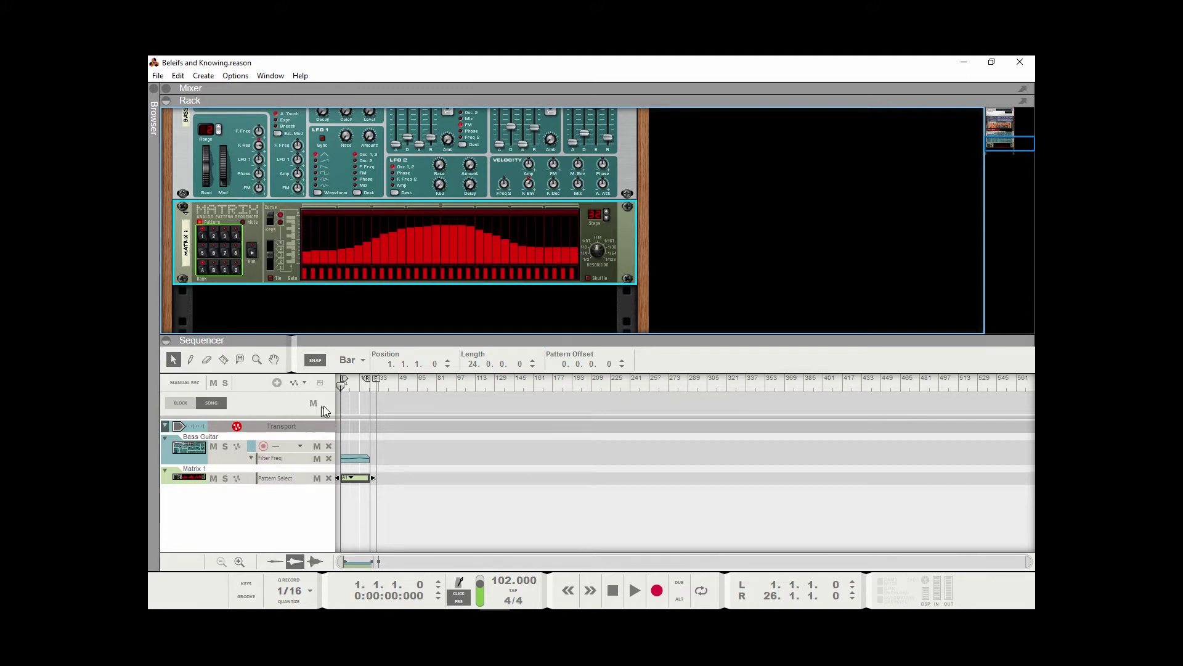
# Play the song from the start with the metronome click turned off, watch the Matrix in Keys mode, and stop playback
pyautogui.press('KP_0')
pyautogui.press('space')
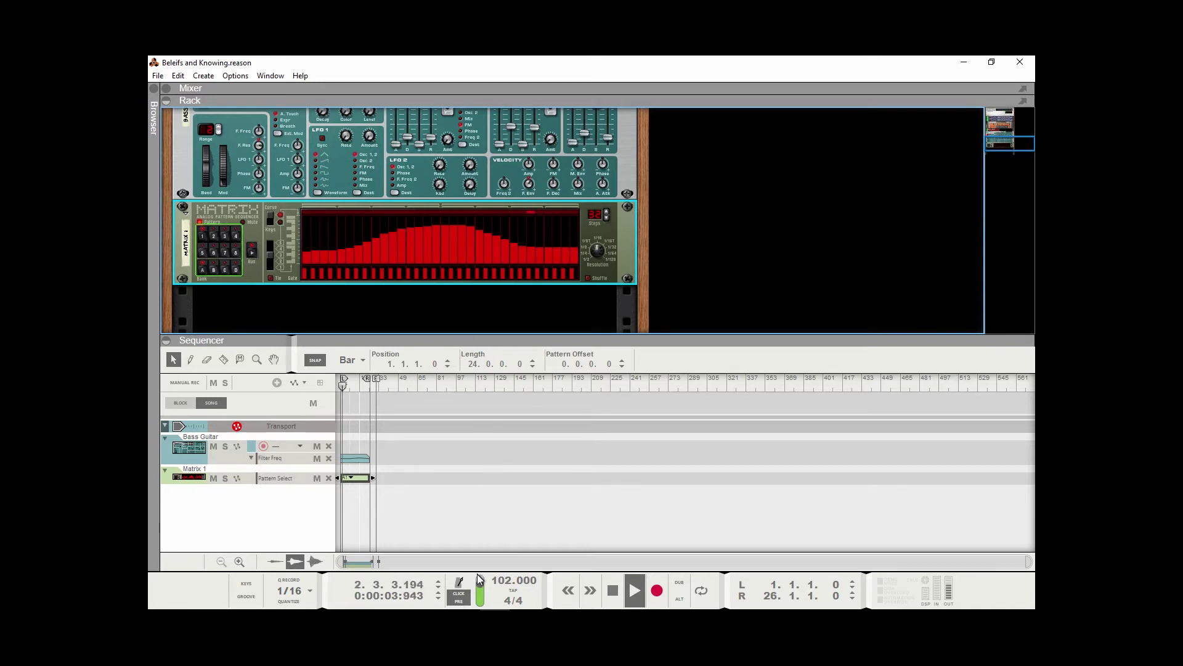
pyautogui.click(458, 596)
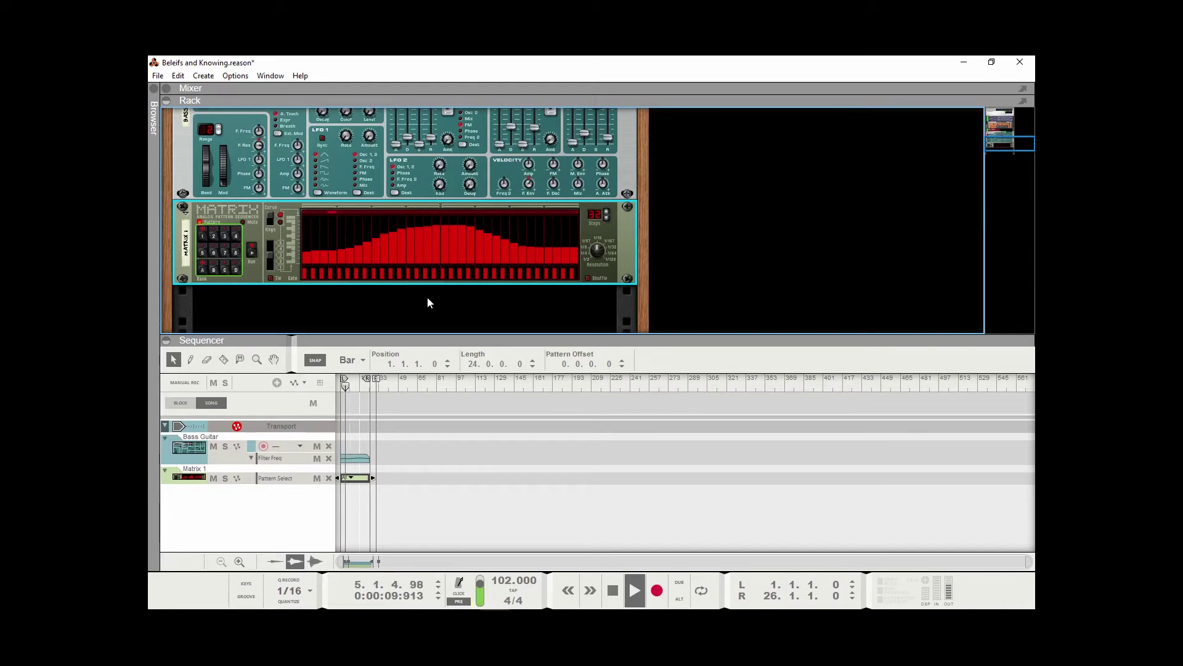
pyautogui.click(269, 221)
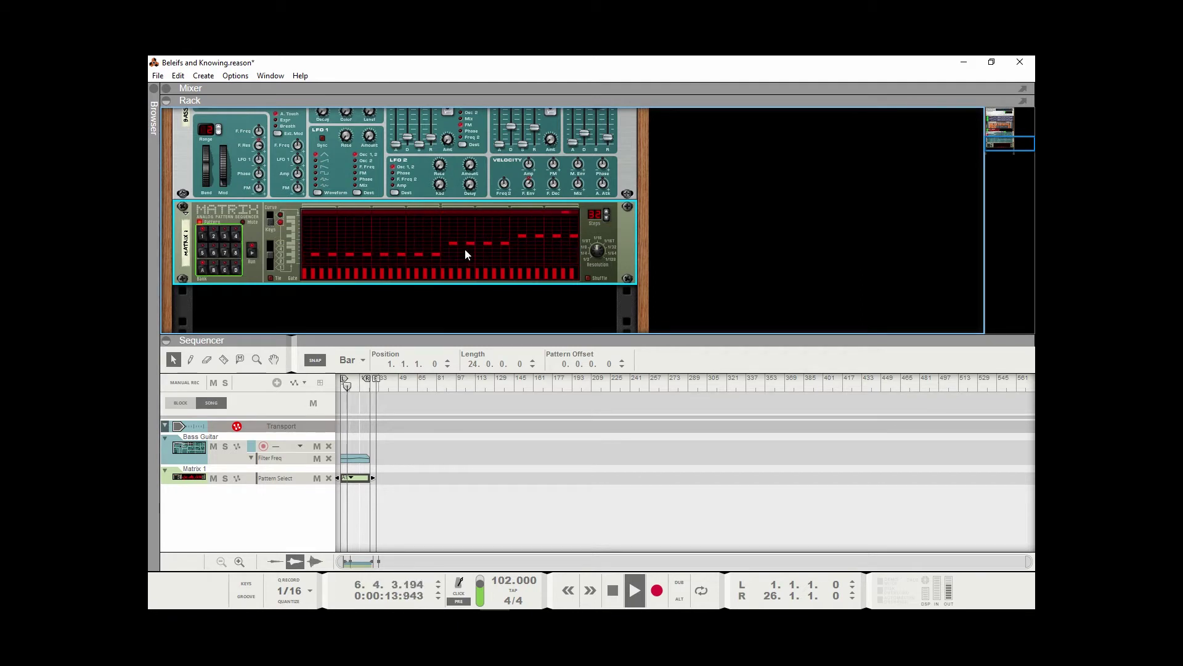
pyautogui.press('space')
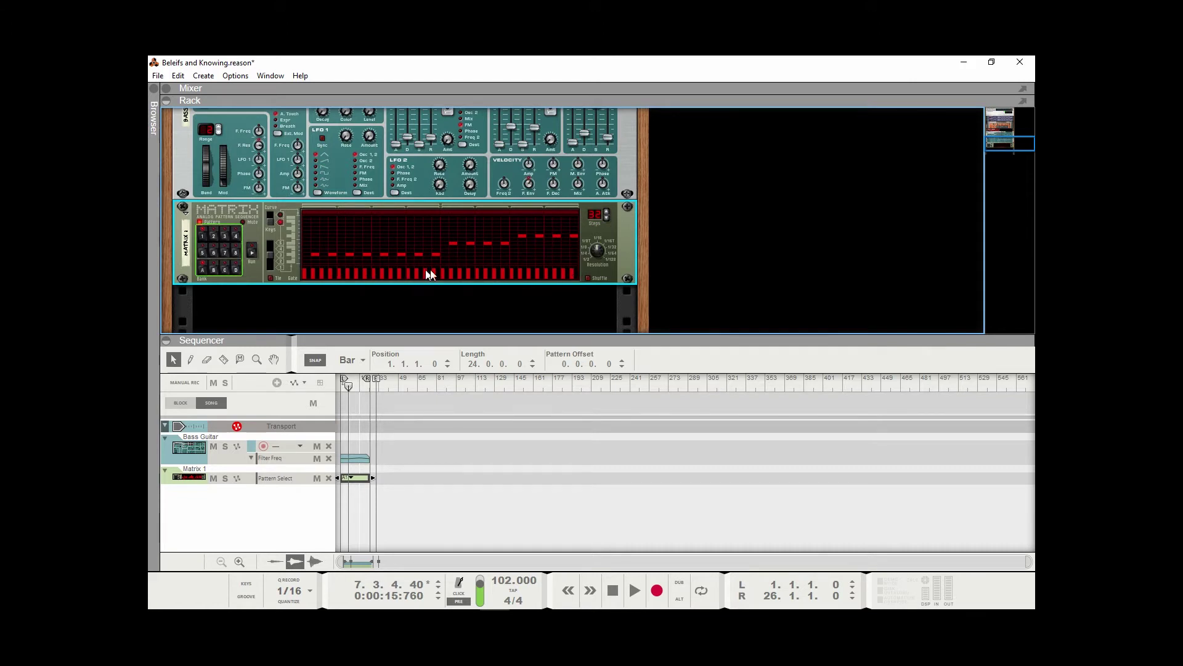
# Try octave 2 on the Matrix's octave switch in Keys mode and return to the original note range
pyautogui.scroll(2, 364, 167)
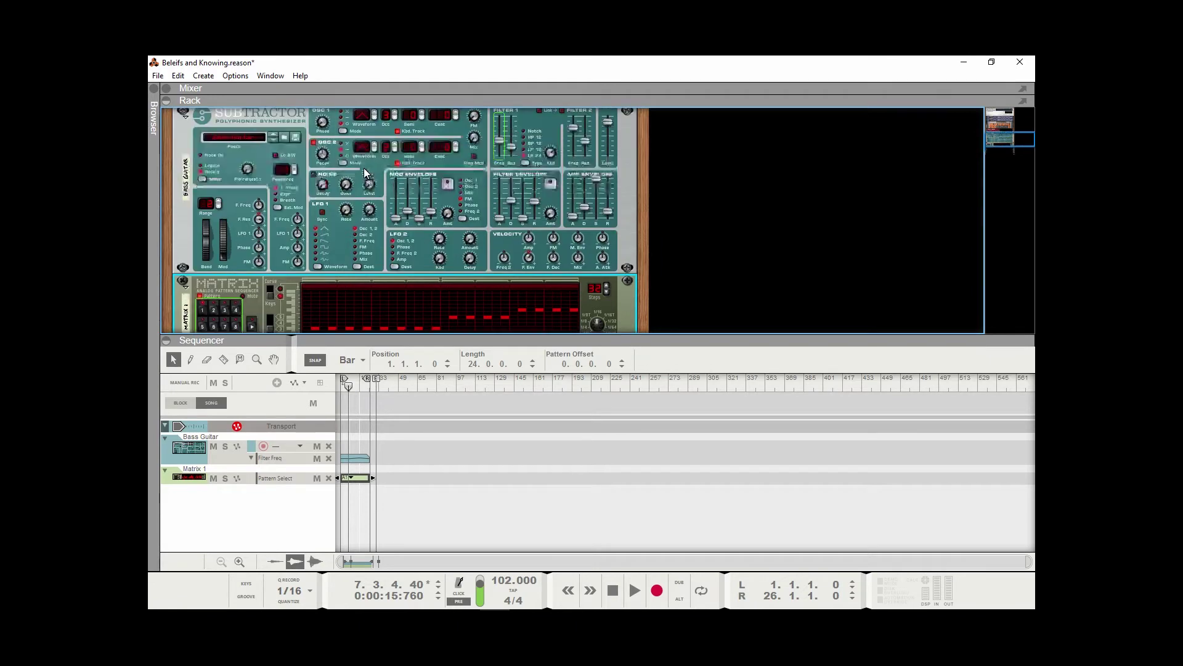
pyautogui.scroll(-3, 423, 223)
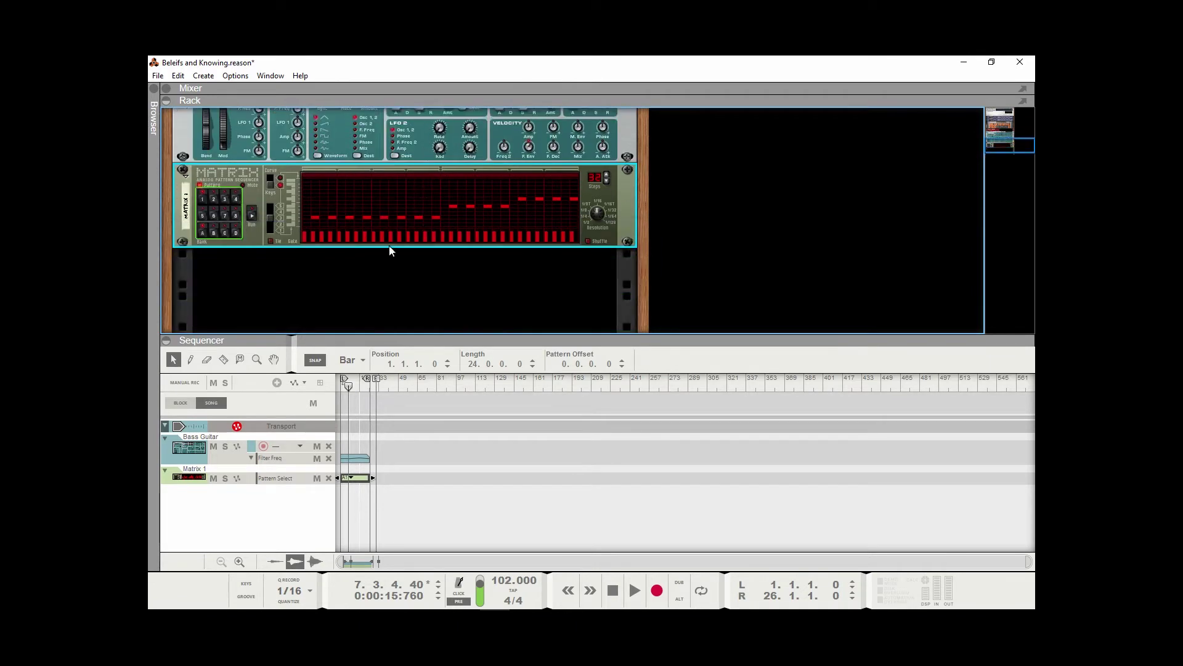
pyautogui.click(271, 227)
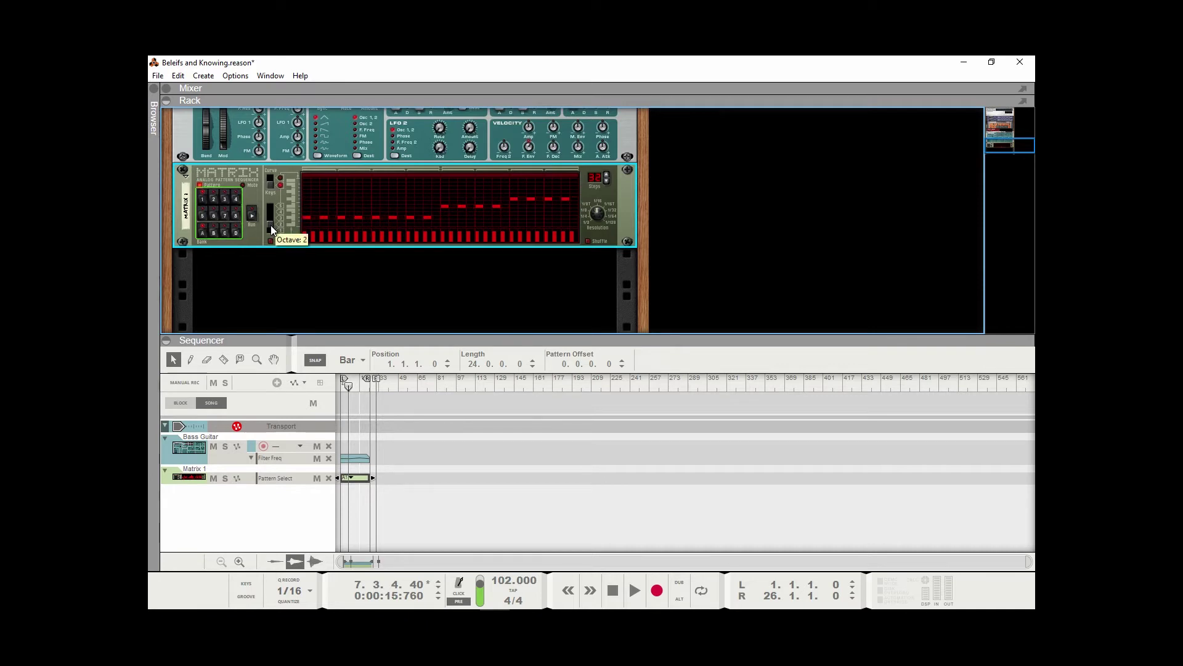
pyautogui.click(272, 229)
pyautogui.click(271, 224)
pyautogui.click(271, 220)
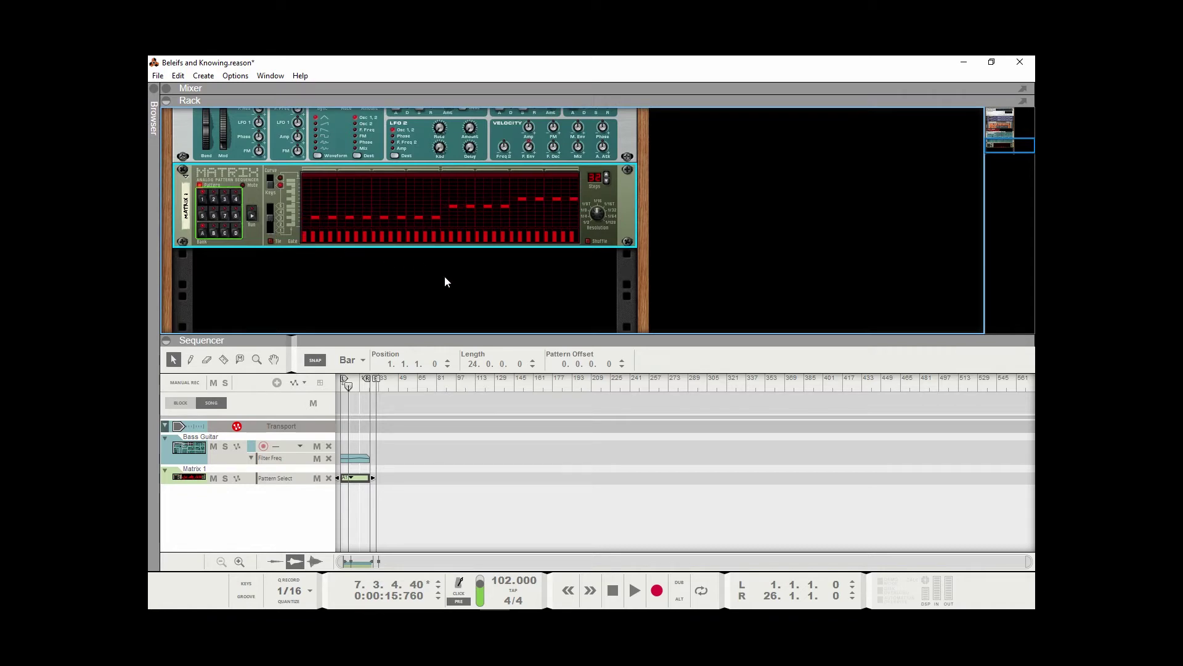
# Play the song from the start once more to hear the Matrix note pattern, and stop playback
pyautogui.press('KP_0')
pyautogui.press('space')
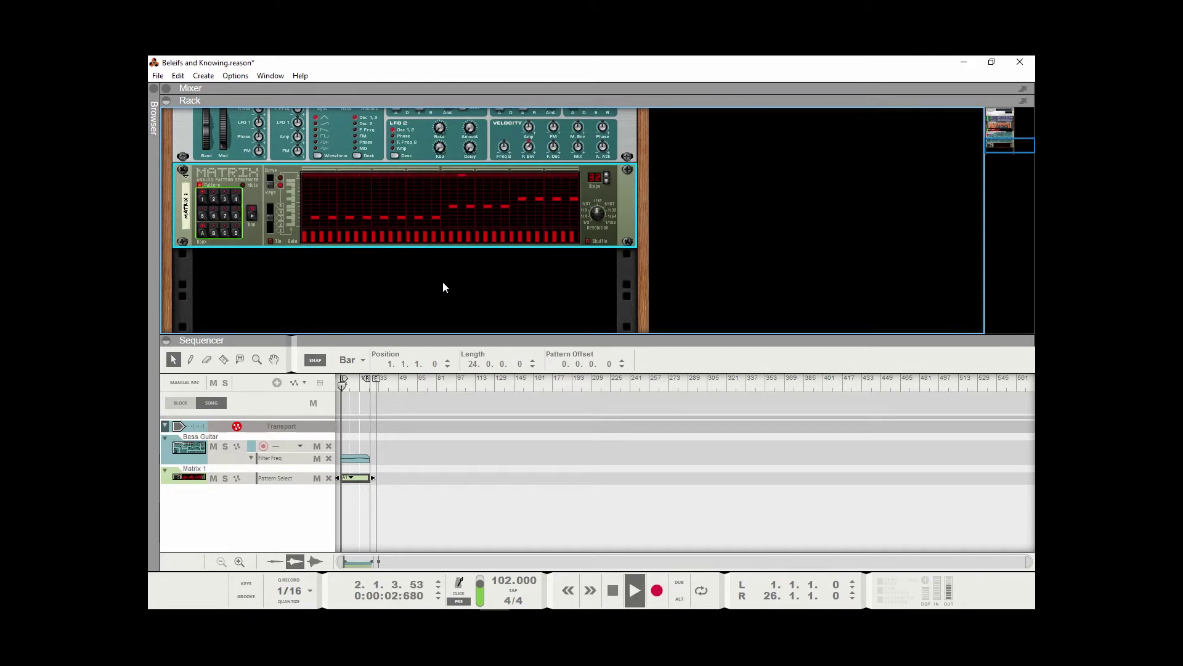
pyautogui.scroll(2, 441, 282)
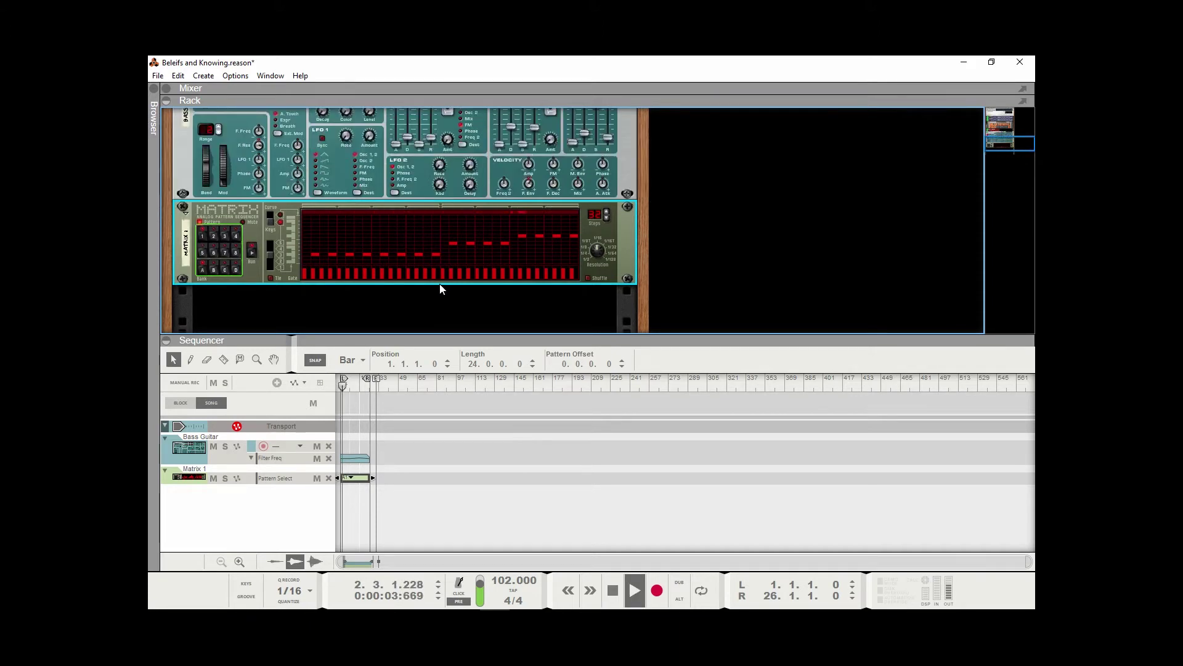
pyautogui.press('space')
# Switch the Matrix to Curve mode and redraw its curve as a broad hump rising from low steps and falling at the end
pyautogui.click(274, 215)
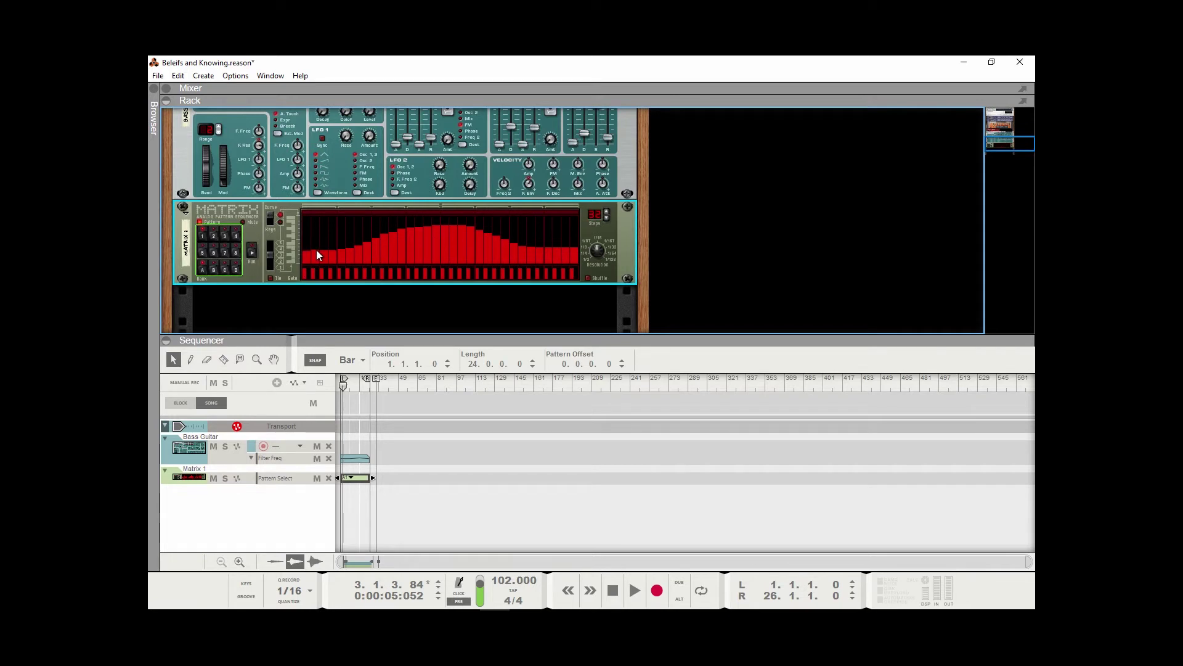
pyautogui.moveTo(404, 237)
pyautogui.mouseDown()
pyautogui.moveTo(476, 225)
pyautogui.moveTo(585, 250)
pyautogui.mouseUp()
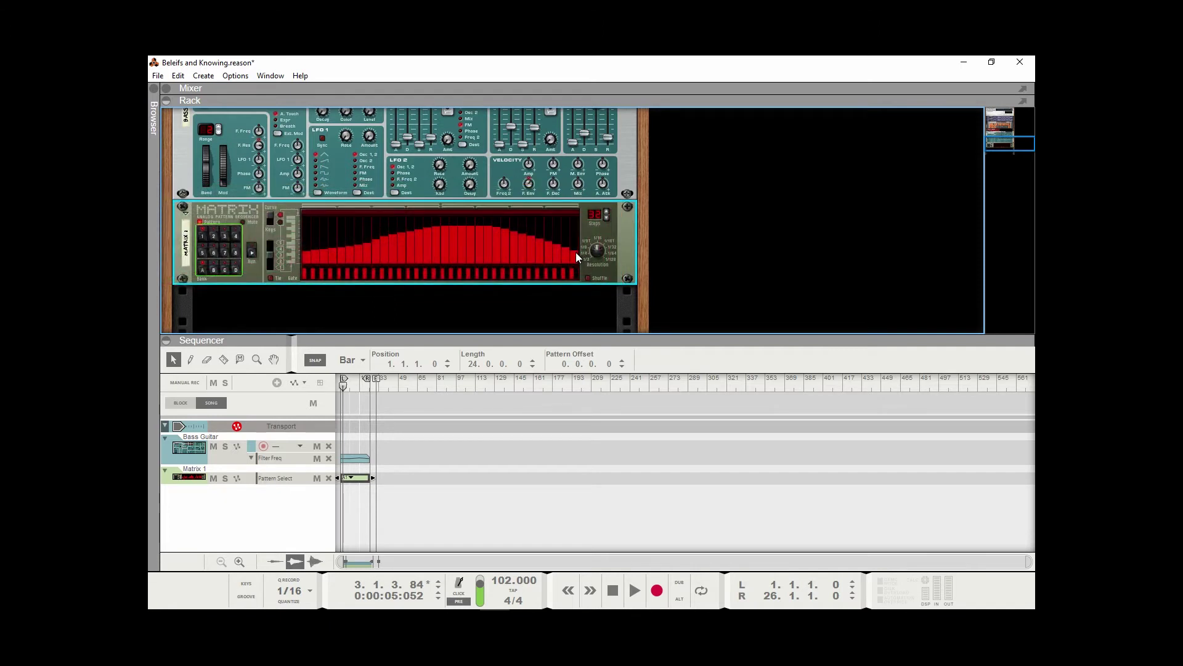
pyautogui.moveTo(475, 227)
pyautogui.mouseDown()
pyautogui.moveTo(438, 223)
pyautogui.moveTo(355, 248)
pyautogui.mouseUp()
pyautogui.moveTo(496, 224)
pyautogui.mouseDown()
pyautogui.moveTo(578, 262)
pyautogui.moveTo(563, 256)
pyautogui.mouseUp()
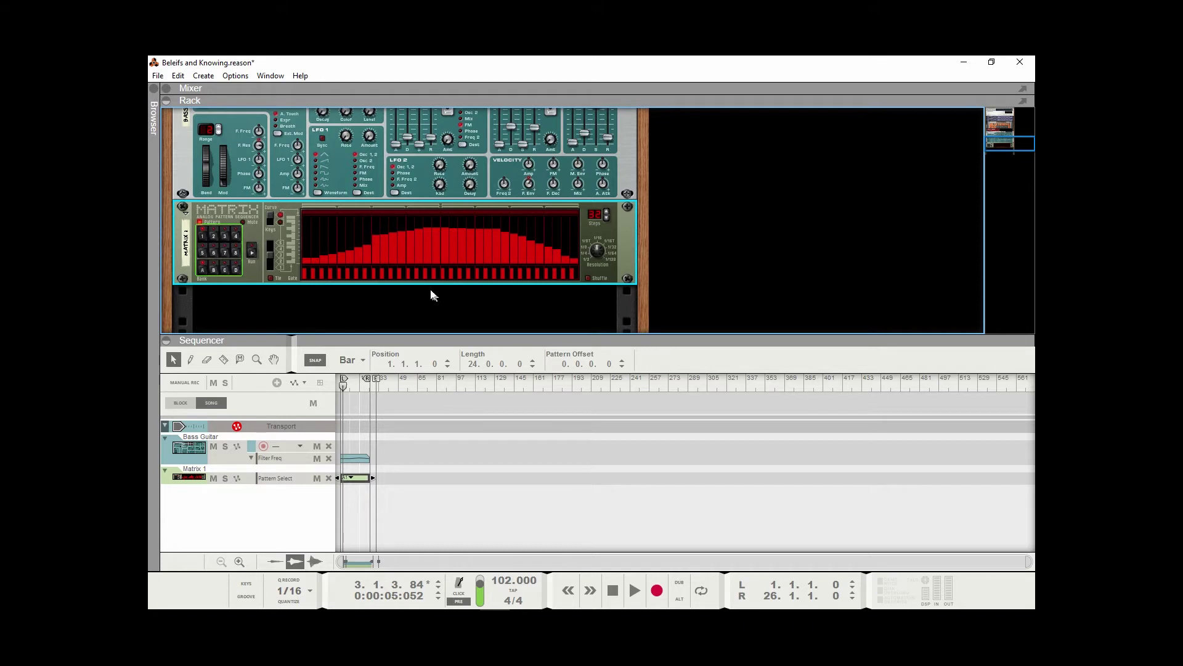
pyautogui.moveTo(346, 257); pyautogui.dragTo(378, 240)
# Enlarge the rack area, inspect the Matrix's Curve CV output on the rear, and return to the rack's front
pyautogui.press('Tab')
pyautogui.scroll(1, 387, 247)
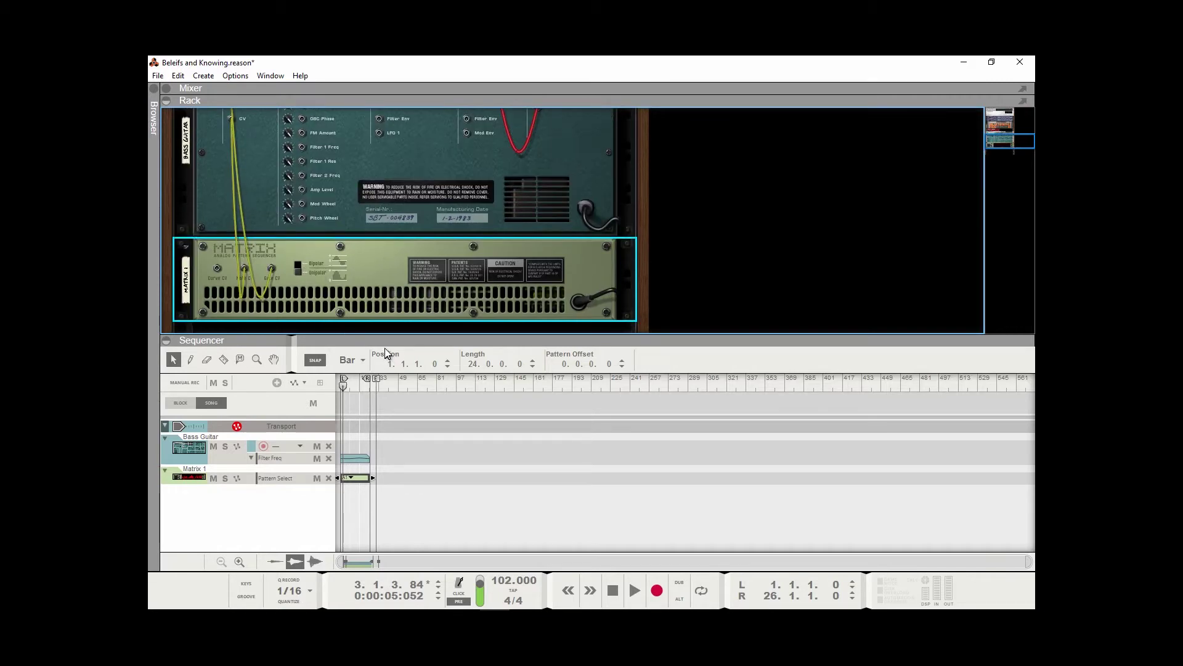
pyautogui.moveTo(389, 340); pyautogui.dragTo(389, 407)
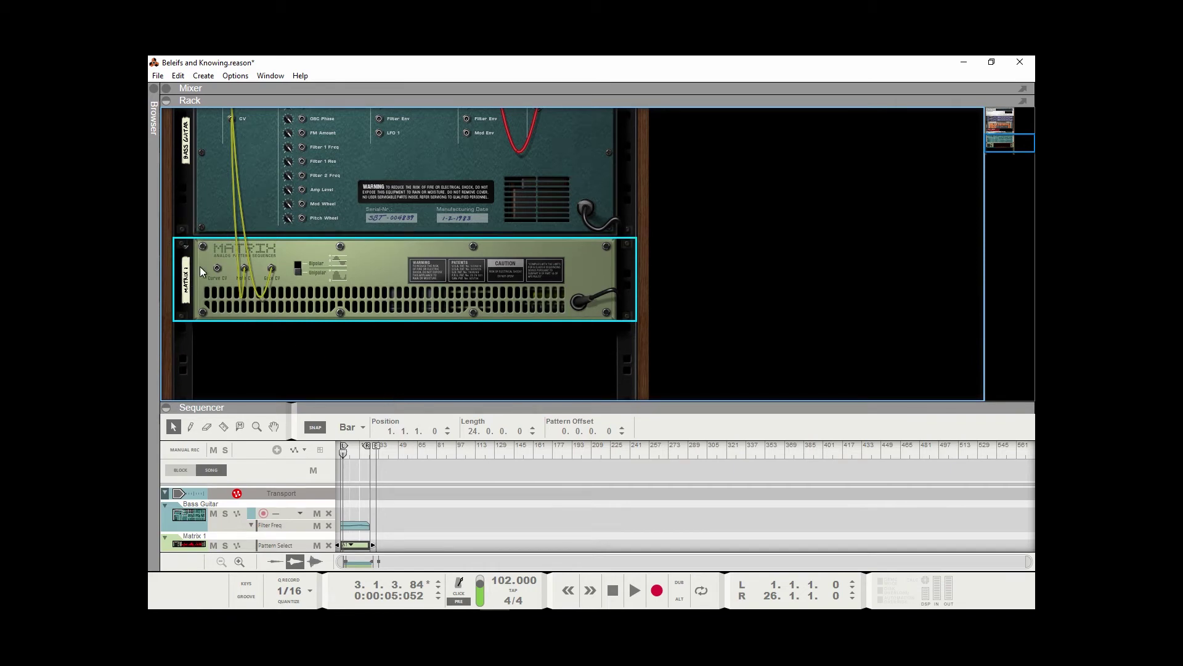
pyautogui.scroll(1, 225, 276)
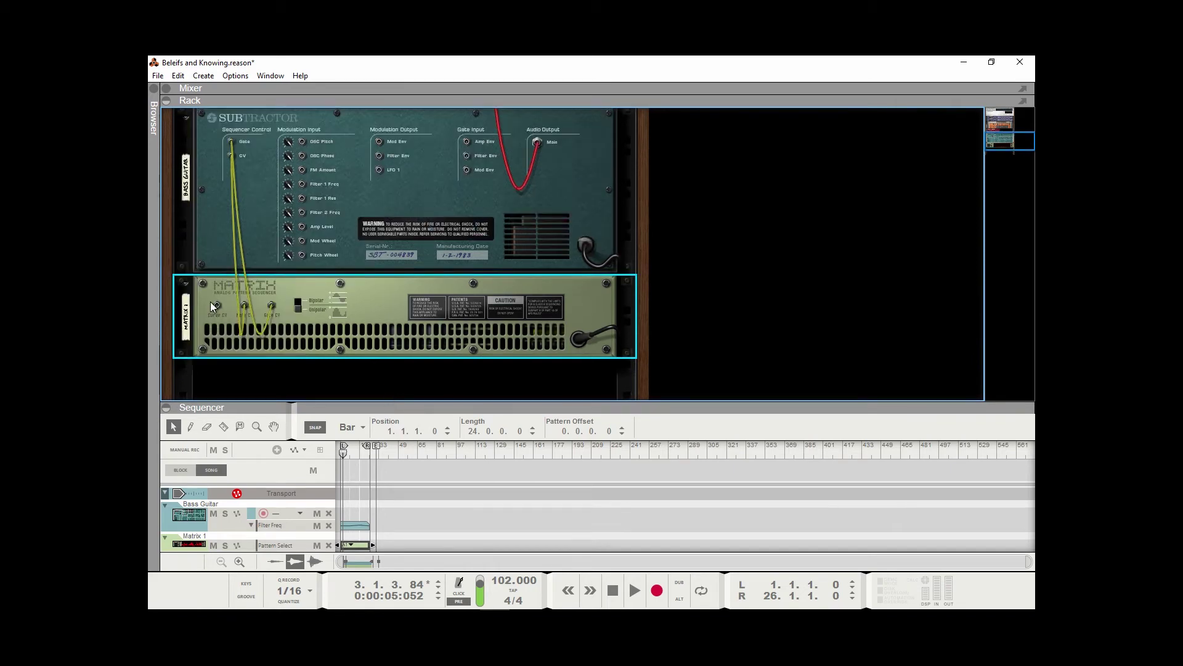
pyautogui.moveTo(215, 306)
pyautogui.mouseDown()
pyautogui.moveTo(256, 352)
pyautogui.moveTo(368, 358)
pyautogui.moveTo(416, 243)
pyautogui.moveTo(362, 188)
pyautogui.moveTo(291, 180)
pyautogui.moveTo(454, 202)
pyautogui.moveTo(287, 315)
pyautogui.moveTo(217, 307)
pyautogui.mouseUp()
pyautogui.press('Tab')
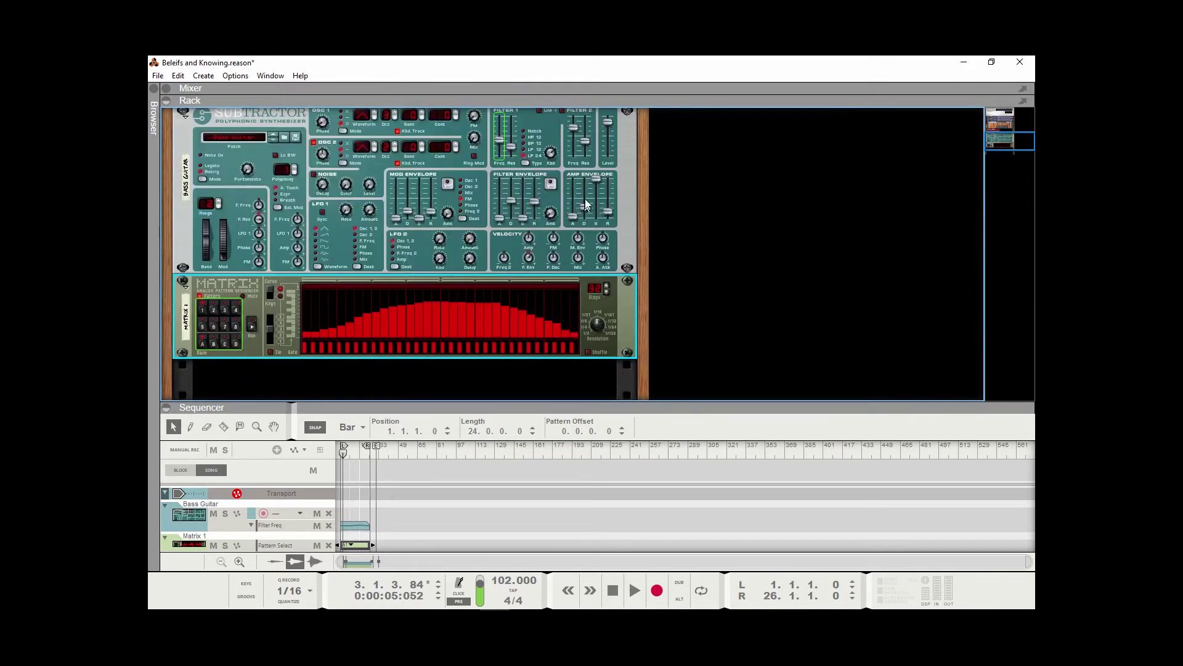
# Select the Bass Guitar track's Filter Freq automation clip and play the song from the start with the full SubTractor in view
pyautogui.scroll(2, 561, 207)
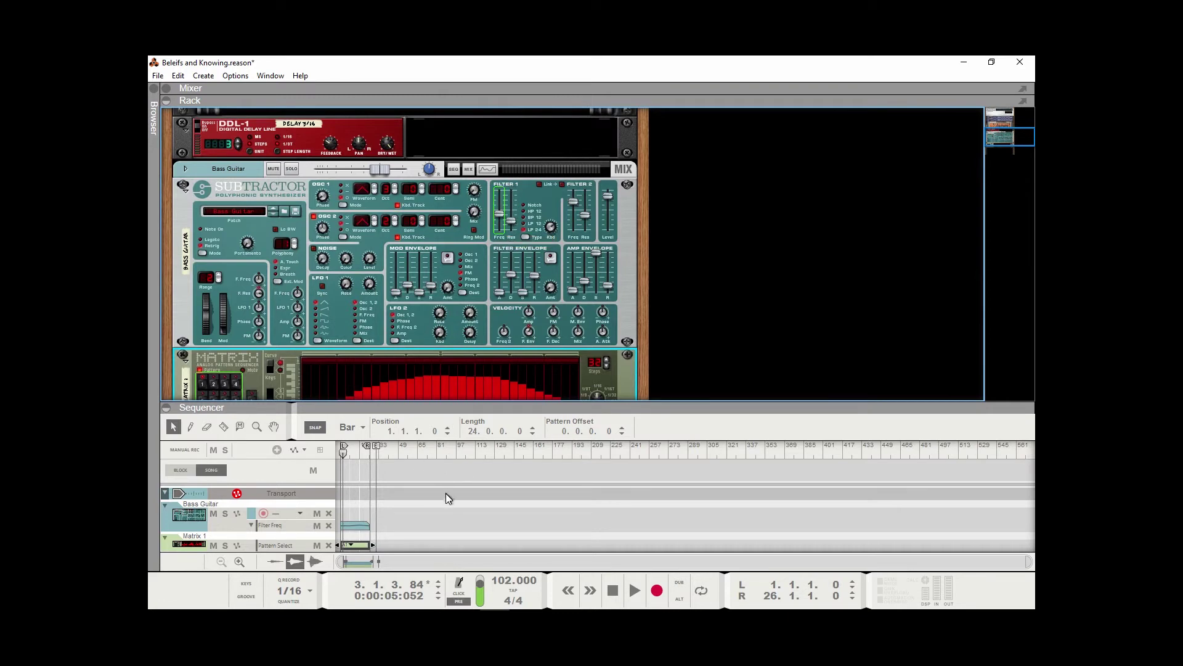
pyautogui.click(404, 513)
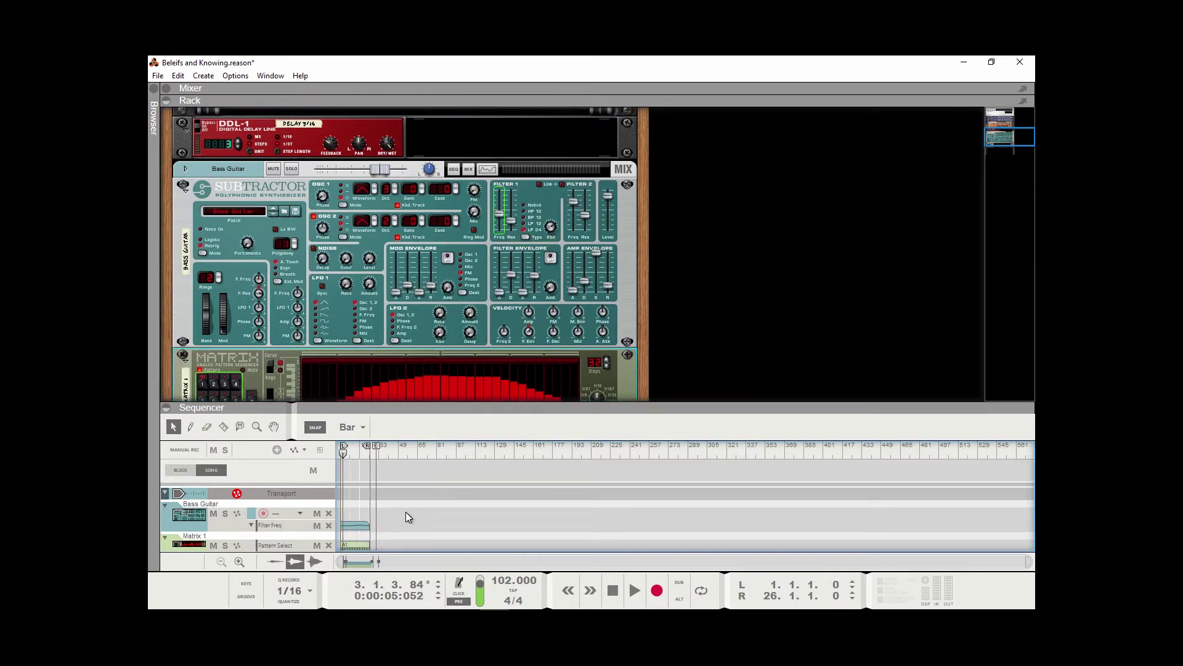
pyautogui.click(354, 528)
pyautogui.press('KP_0')
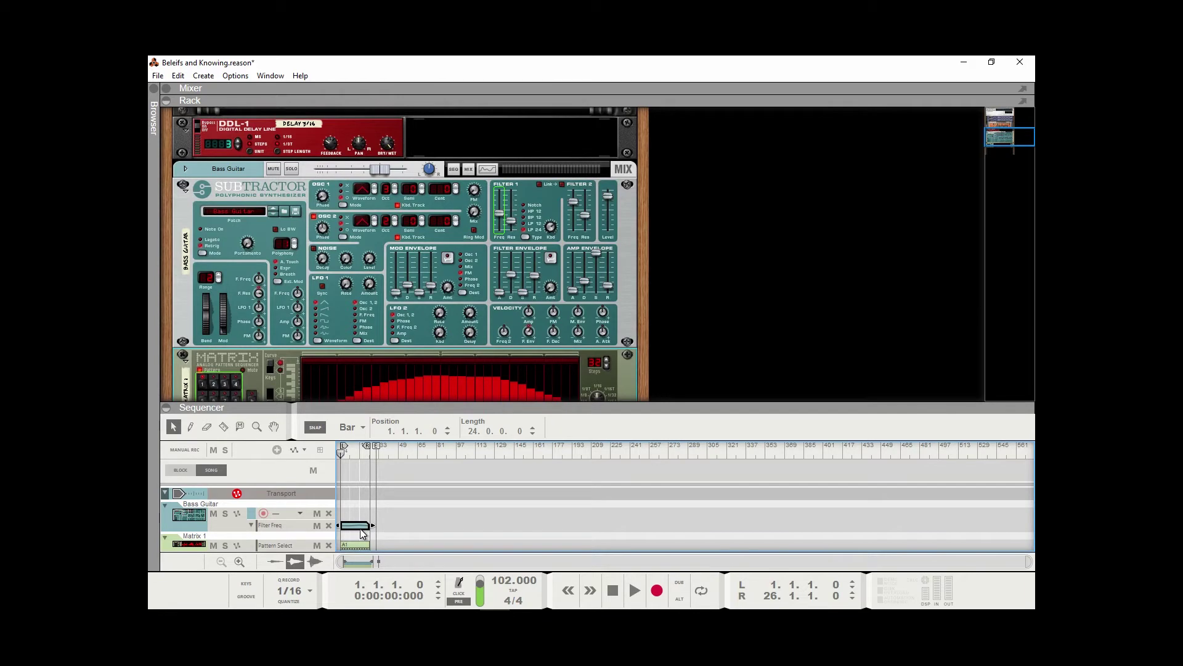
pyautogui.press('space')
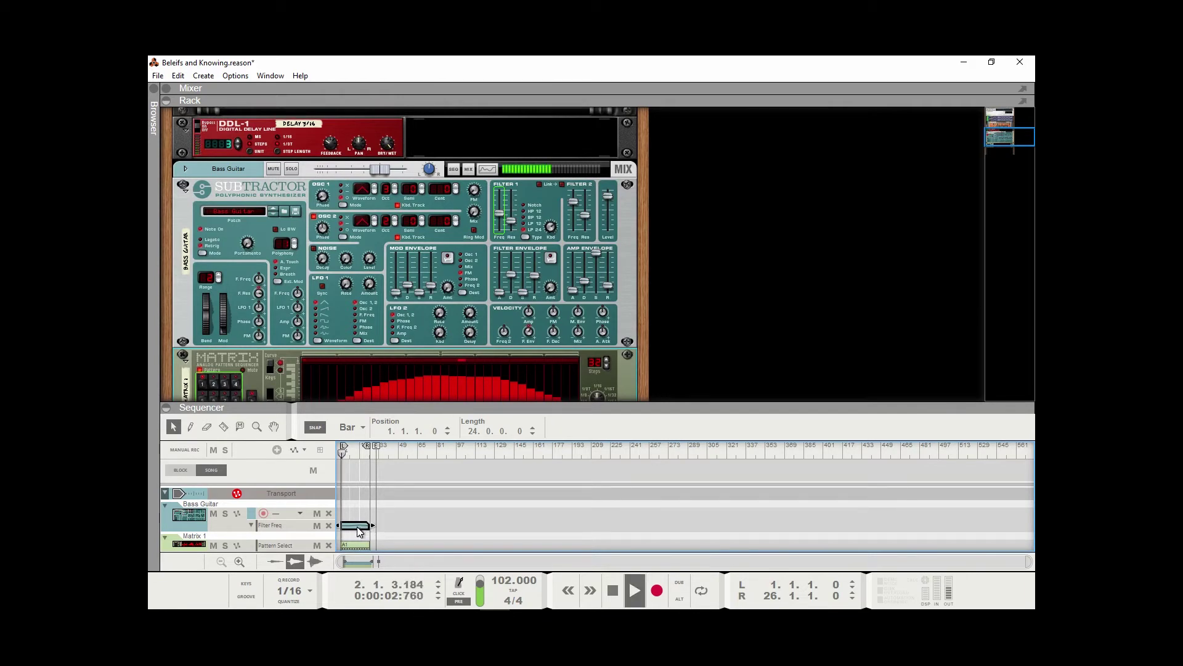
# Open the Filter Freq clip for editing, stop playback, and reshape it to rise straight to a peak of 116 at 12.4.4
pyautogui.doubleClick(357, 529)
pyautogui.scroll(-1, 450, 497)
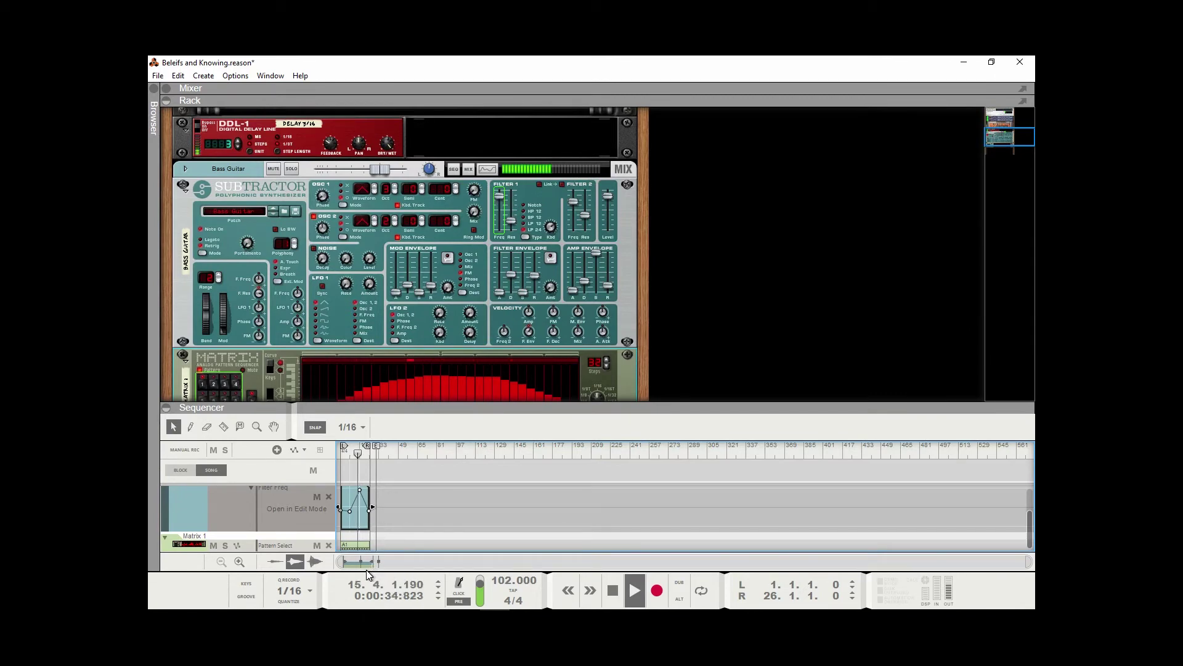
pyautogui.press('space')
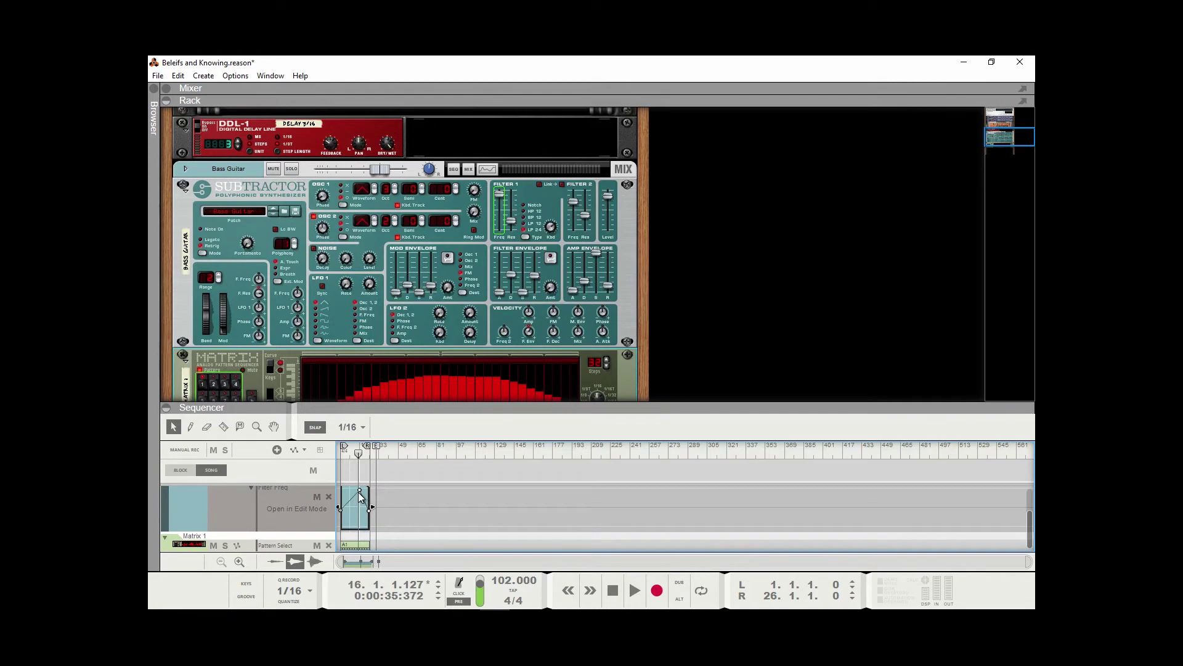
pyautogui.moveTo(360, 491); pyautogui.dragTo(357, 491)
pyautogui.click(356, 498)
pyautogui.click(356, 491)
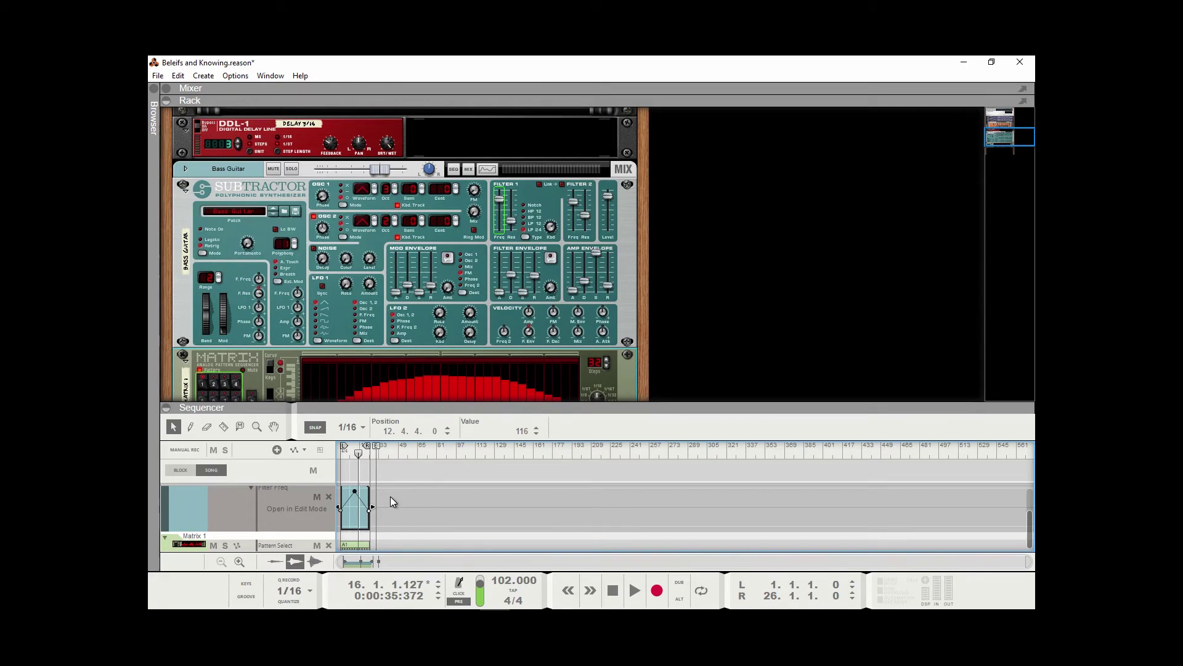
# Play the song from the start and cable the Matrix's Curve CV output to the SubTractor's OSC Pitch modulation input during playback
pyautogui.press('KP_0')
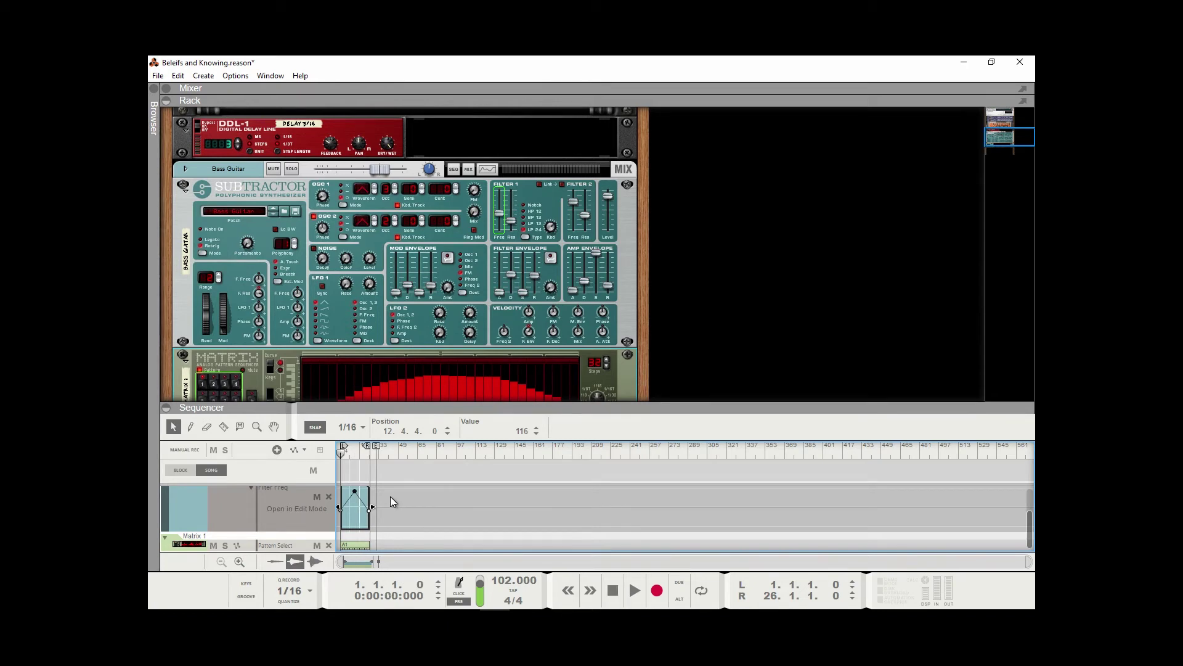
pyautogui.press('space')
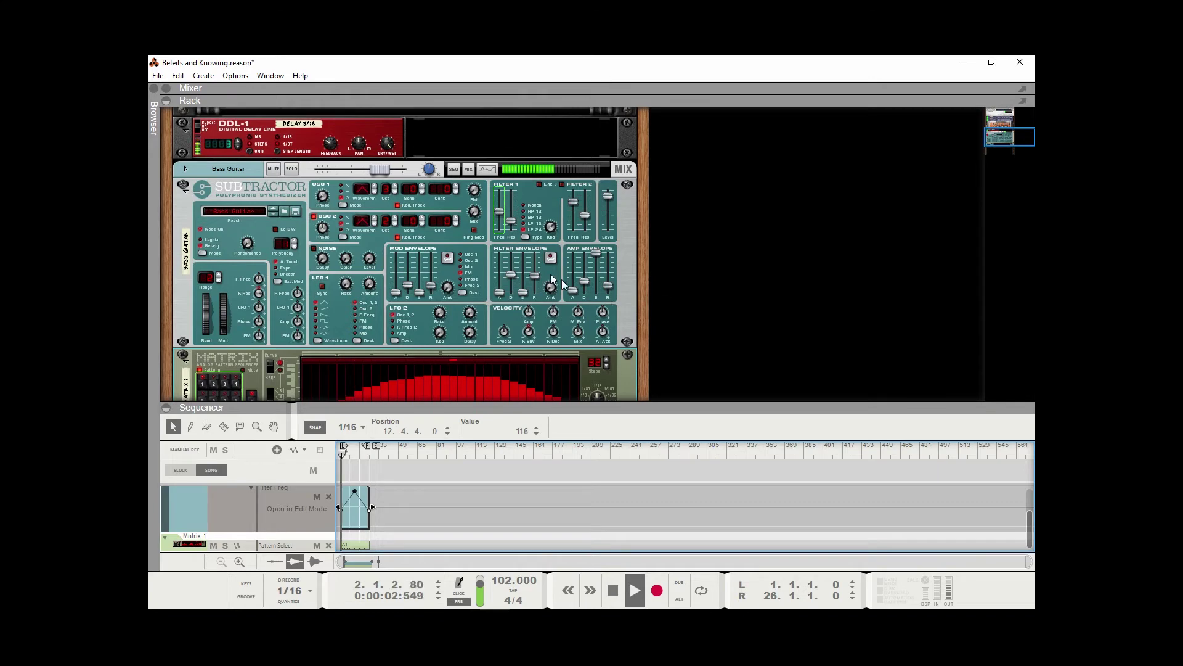
pyautogui.press('Tab')
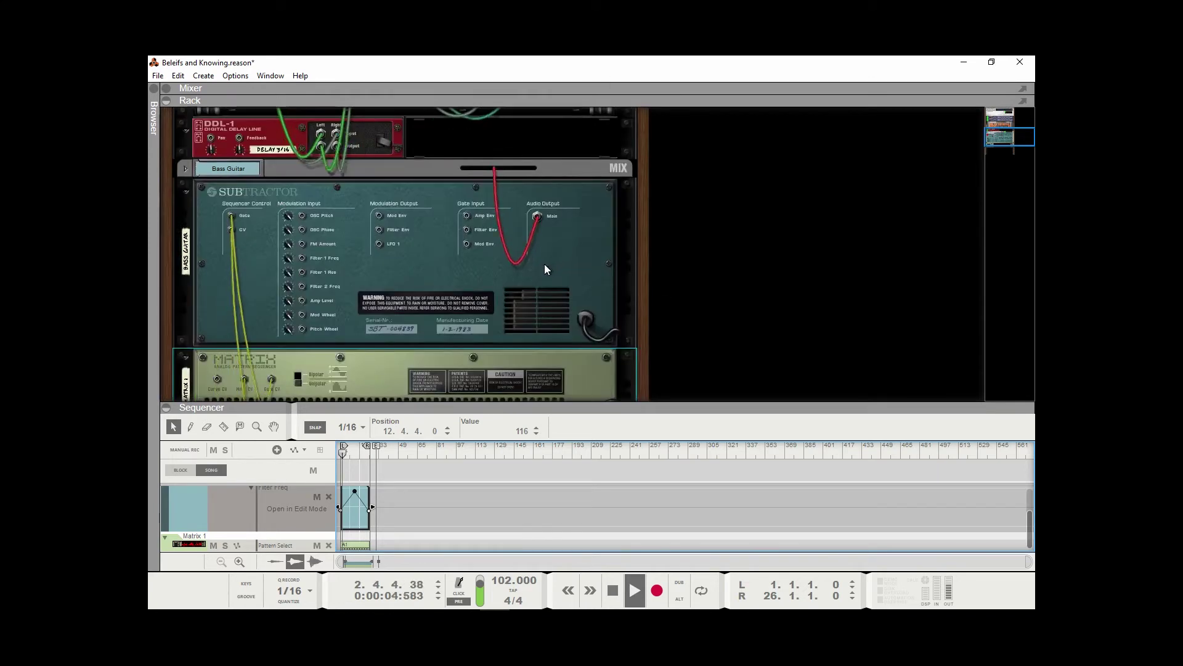
pyautogui.scroll(-2, 380, 251)
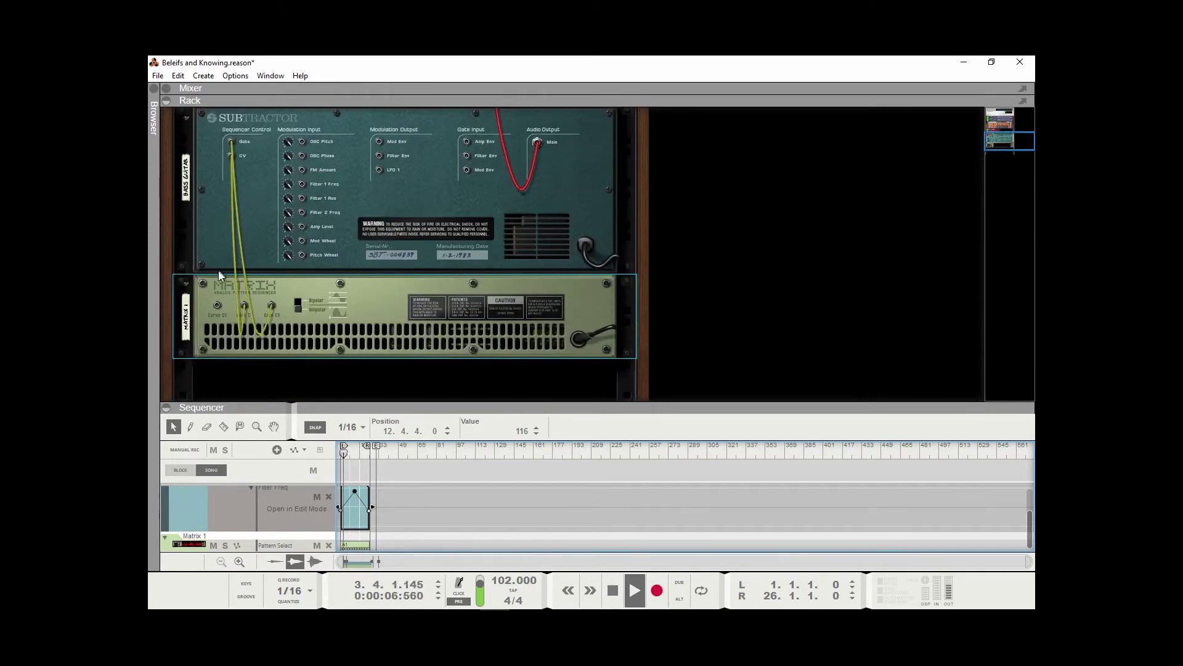
pyautogui.moveTo(212, 303)
pyautogui.mouseDown()
pyautogui.moveTo(268, 330)
pyautogui.moveTo(286, 306)
pyautogui.moveTo(202, 306)
pyautogui.moveTo(285, 247)
pyautogui.moveTo(335, 154)
pyautogui.moveTo(302, 141)
pyautogui.mouseUp()
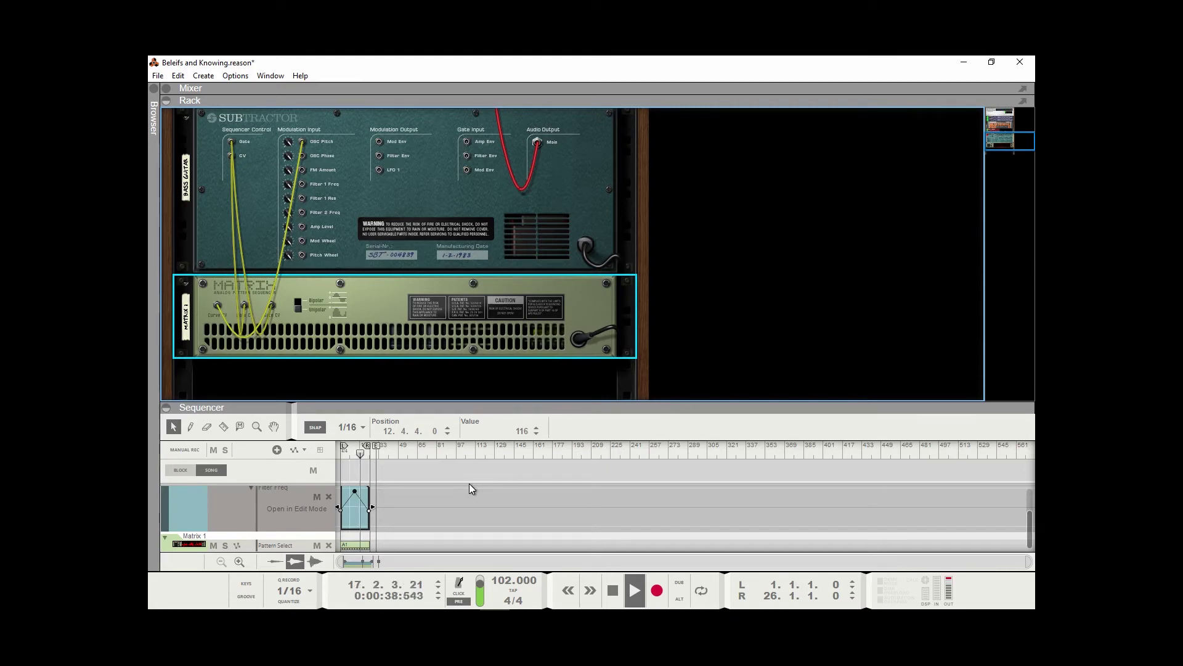
pyautogui.press('space')
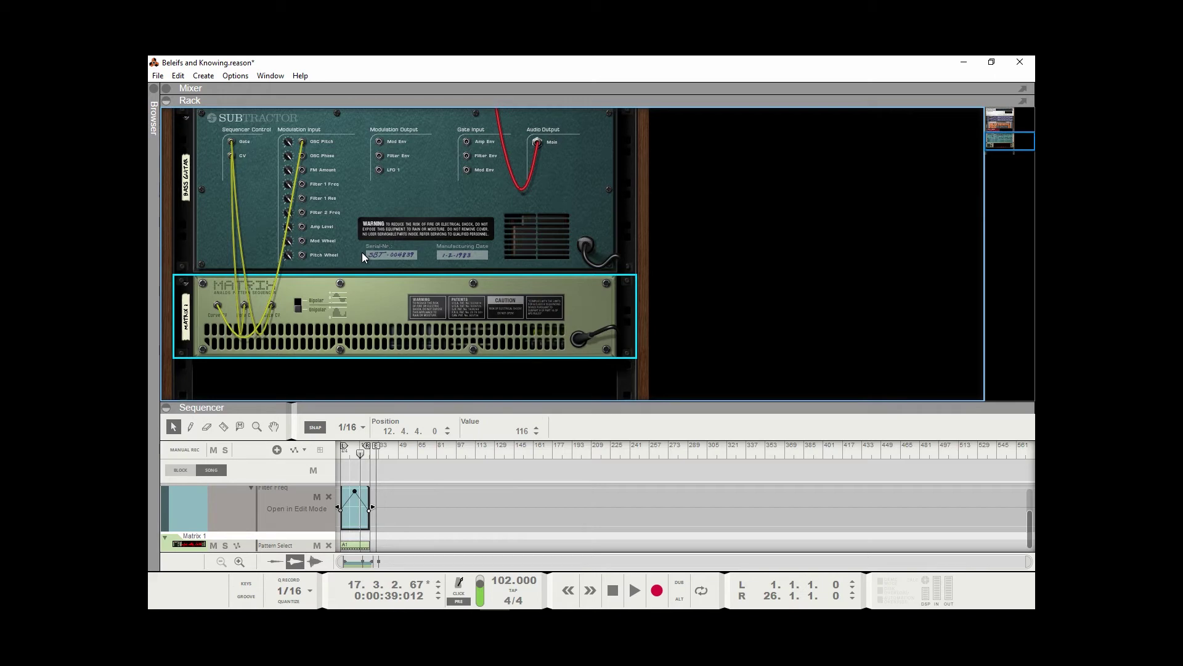
# Unplug the Curve CV cable from the SubTractor's OSC Pitch input and patch it back into the same input
pyautogui.scroll(1, 362, 254)
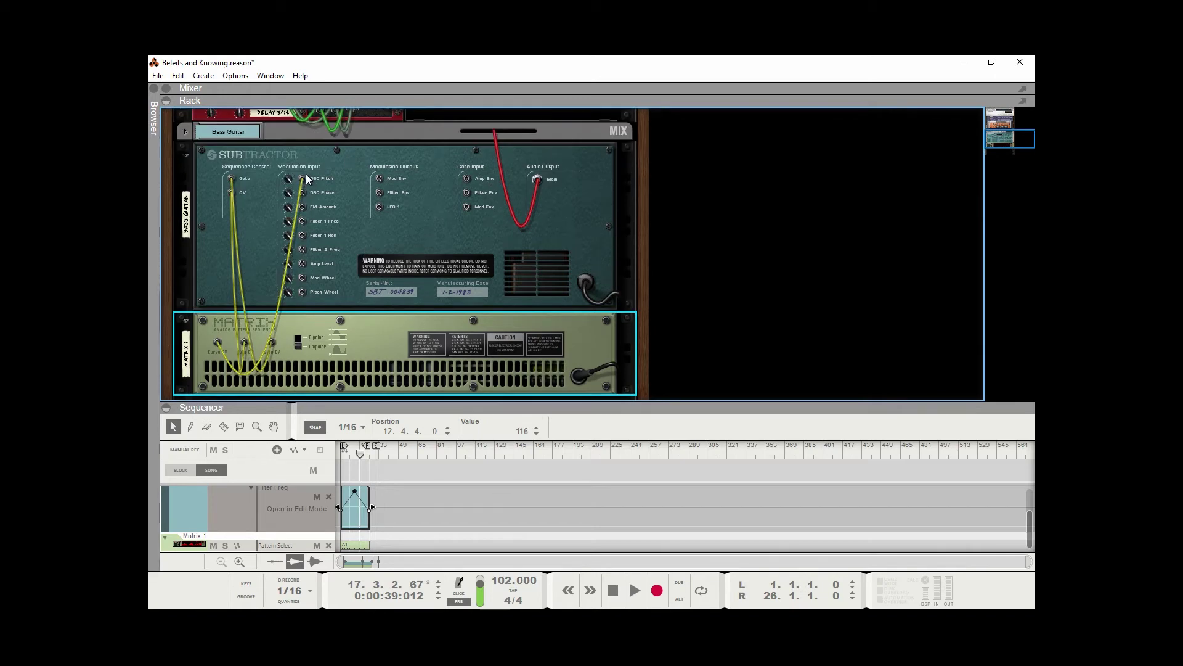
pyautogui.moveTo(302, 176); pyautogui.dragTo(201, 333)
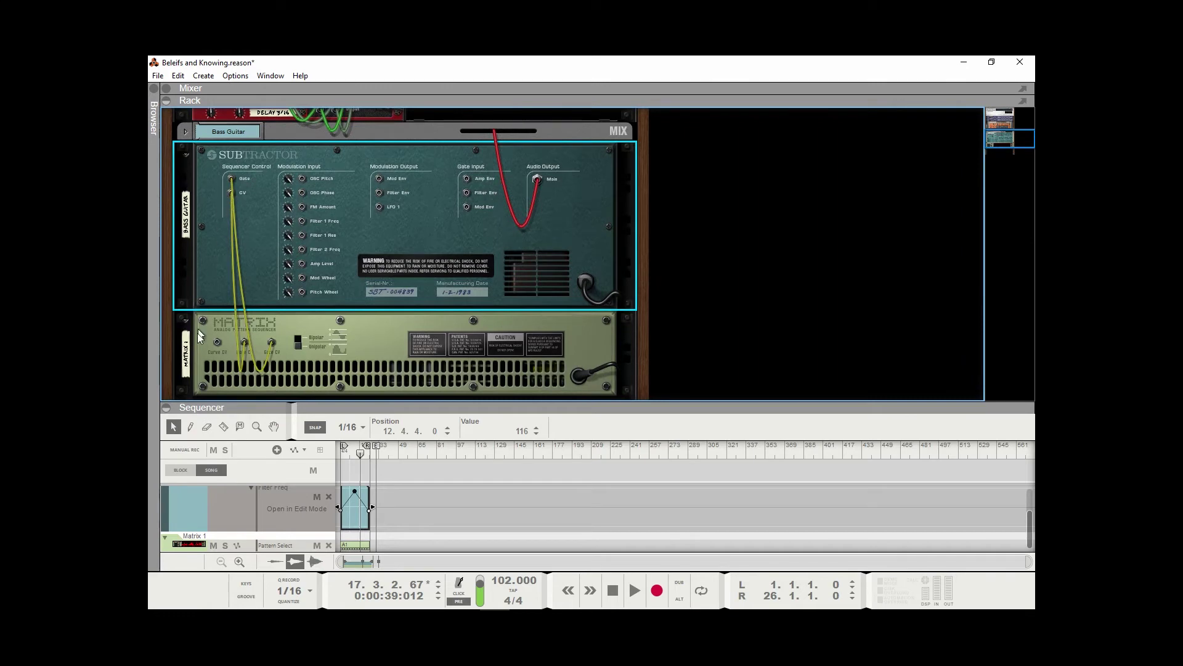
pyautogui.moveTo(216, 342); pyautogui.dragTo(302, 177)
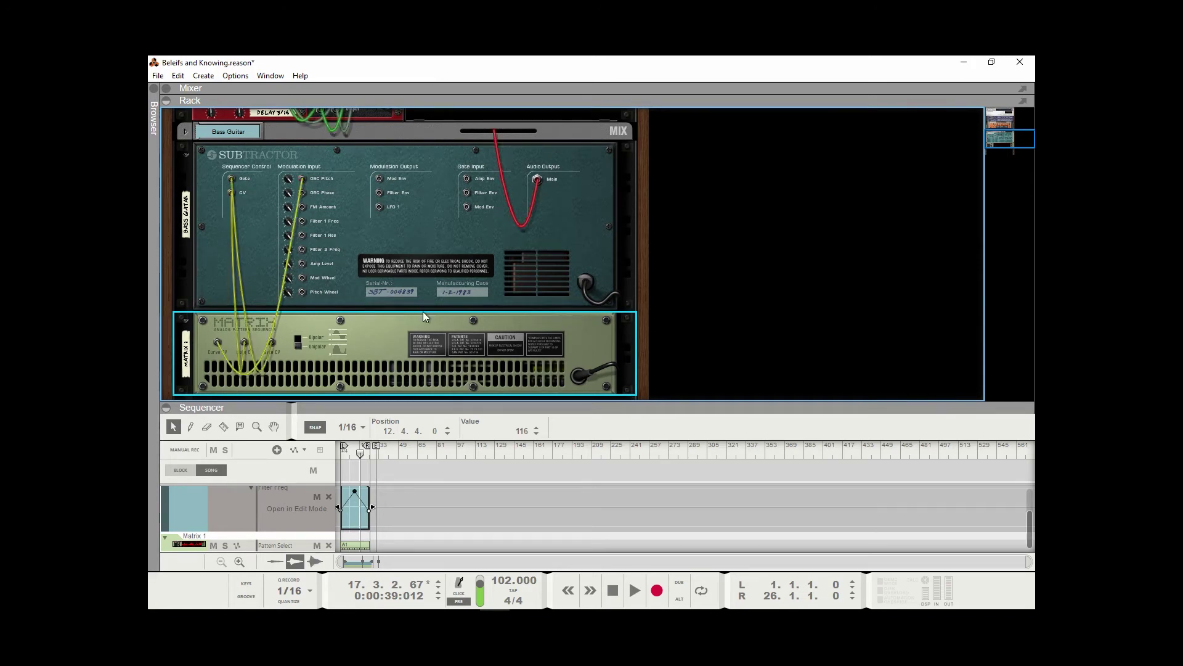
# Return to the rack's front, play the song briefly, stop it and rewind to the start
pyautogui.press('Tab')
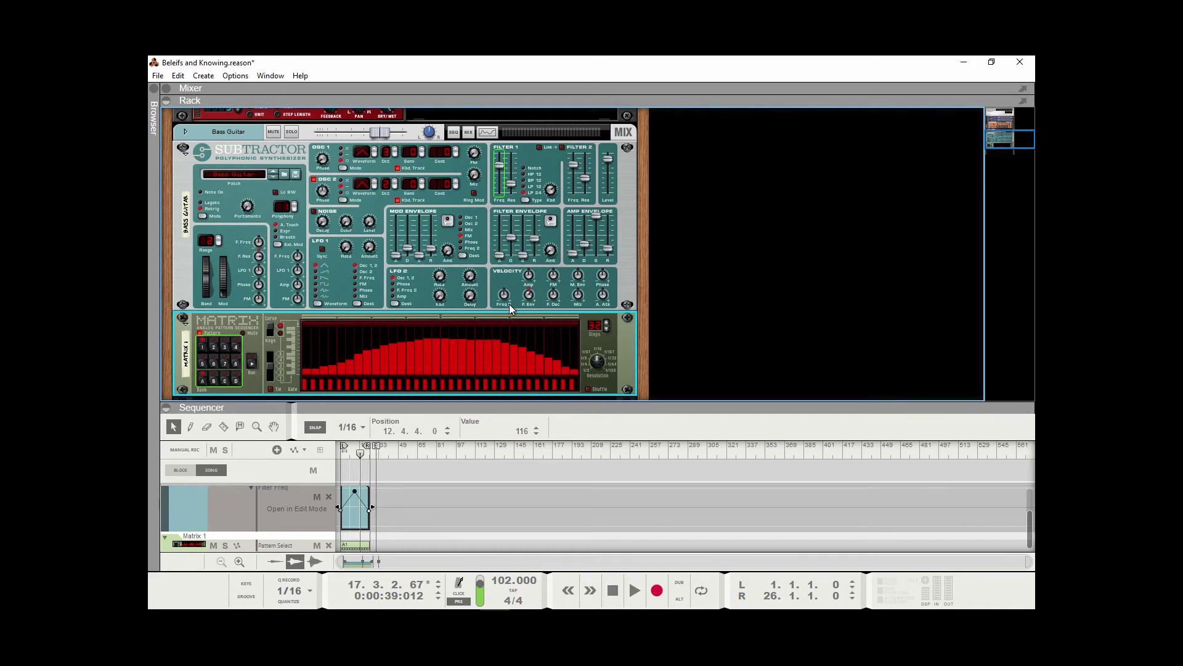
pyautogui.press('space')
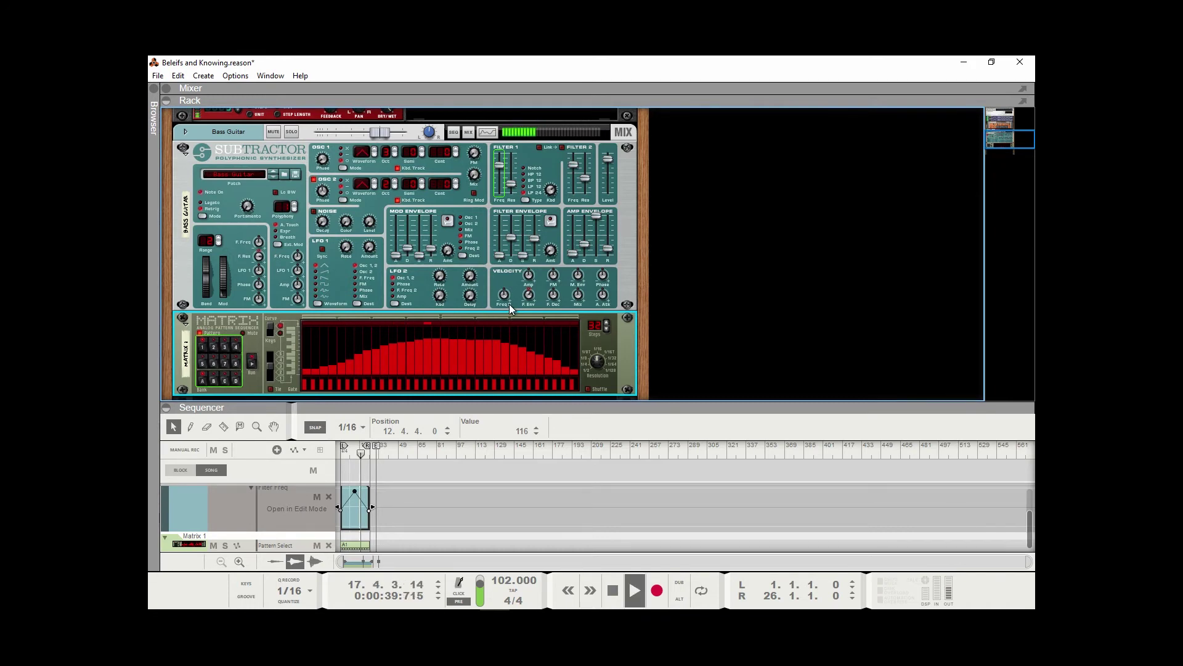
pyautogui.press('space')
pyautogui.press('KP_0')
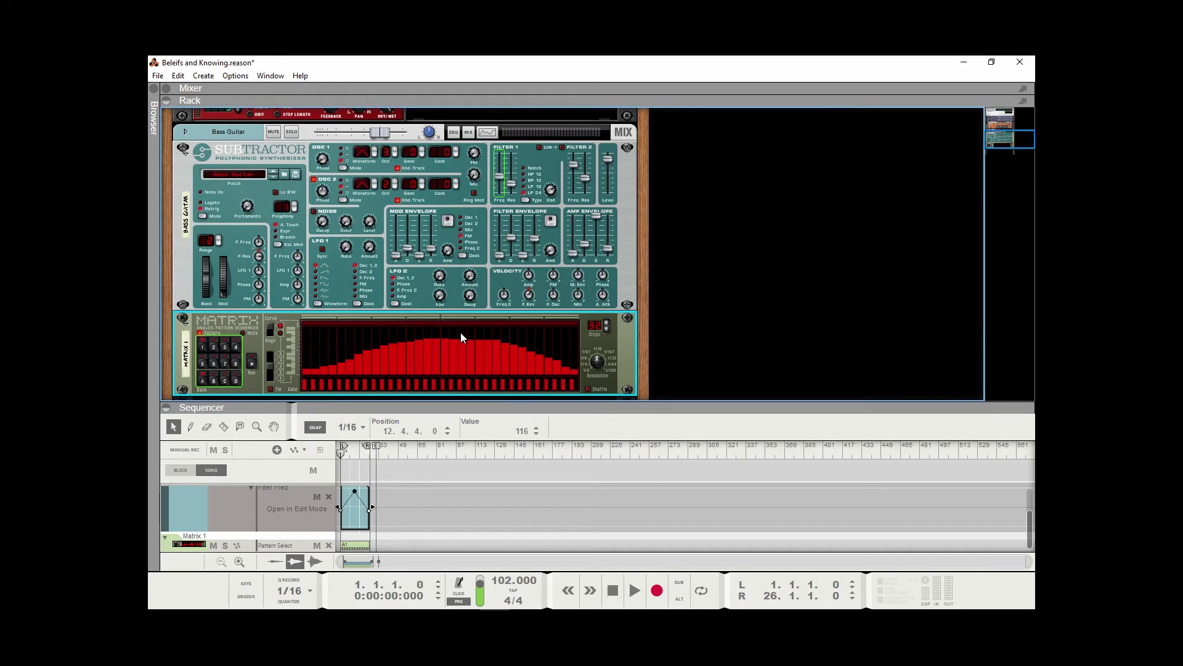
# Move the Matrix's Curve CV cable from OSC Pitch to the SubTractor's Filter 1 Res modulation input and return to the rack's front
pyautogui.press('Tab')
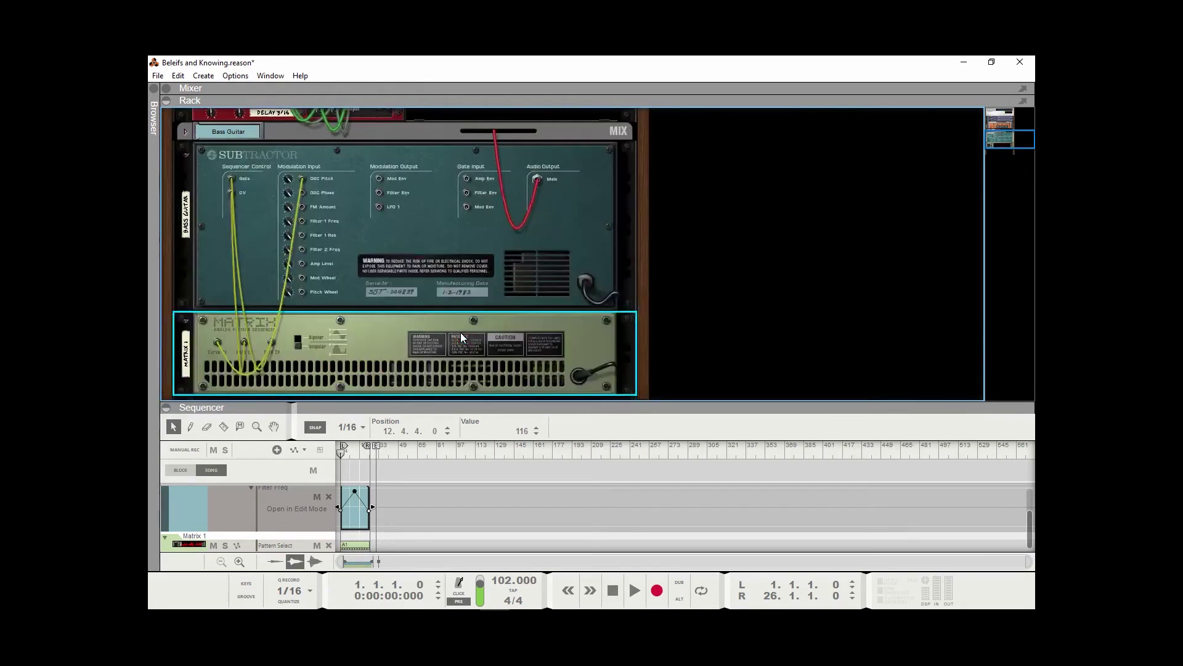
pyautogui.moveTo(302, 179); pyautogui.dragTo(306, 234)
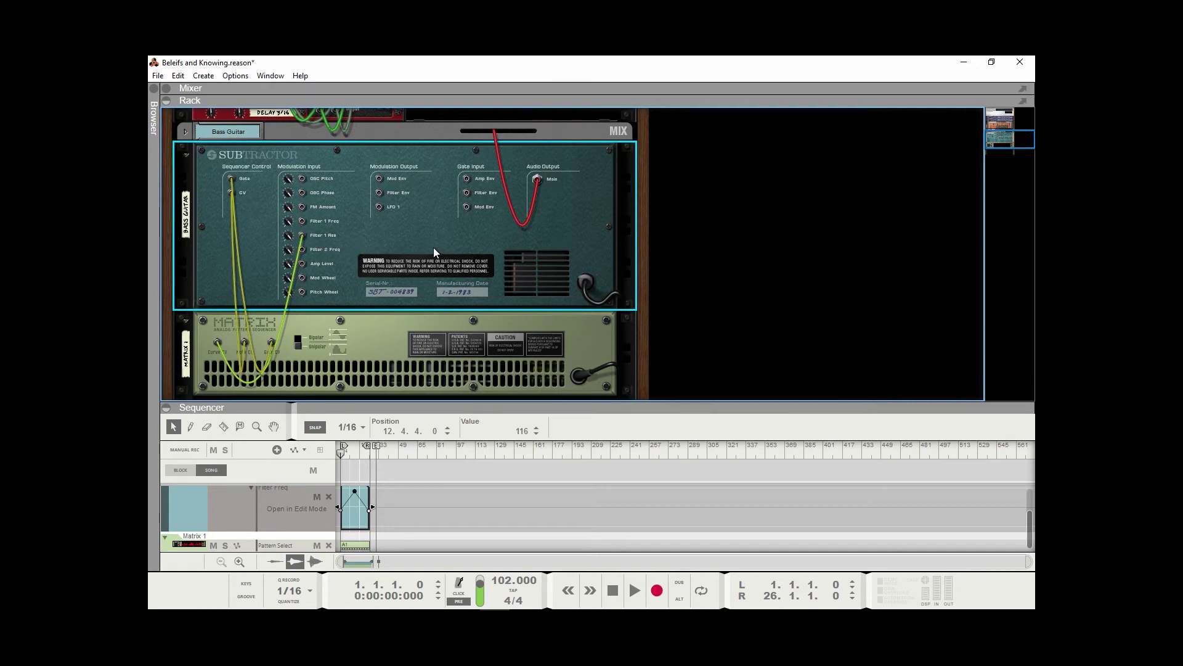
pyautogui.press('Tab')
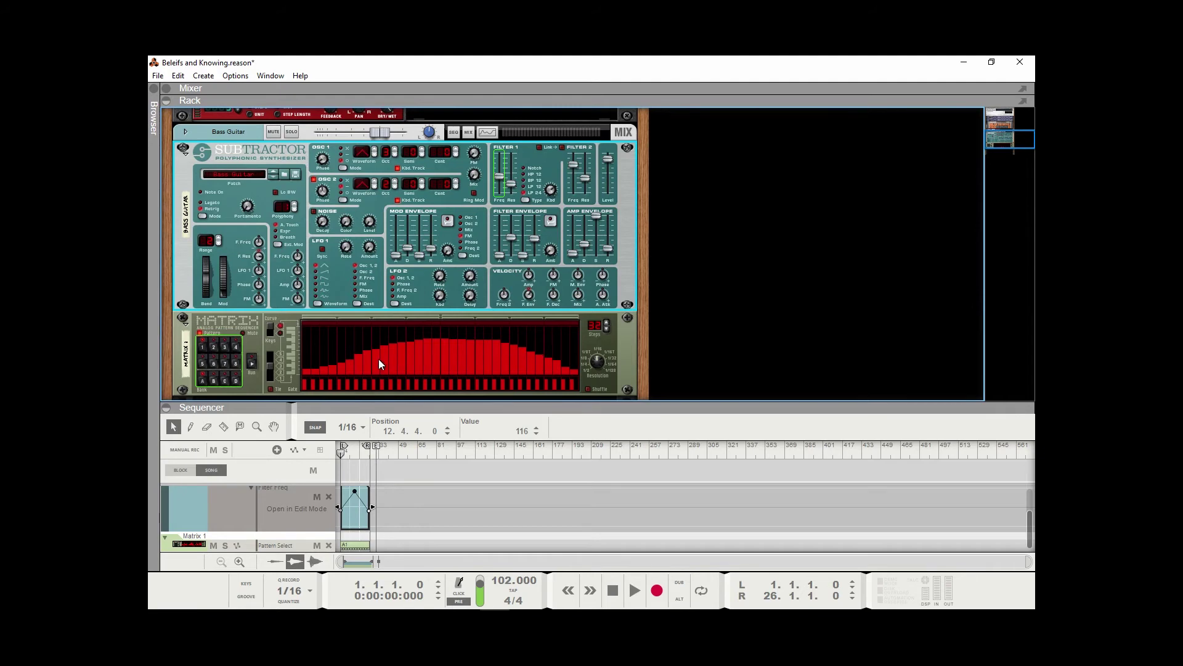
# Play the song from the start to hear the Matrix curve modulating Filter 1 Res, and stop playback
pyautogui.press('KP_0')
pyautogui.press('KP_0')
pyautogui.press('KP_0')
pyautogui.press('KP_0')
pyautogui.press('space')
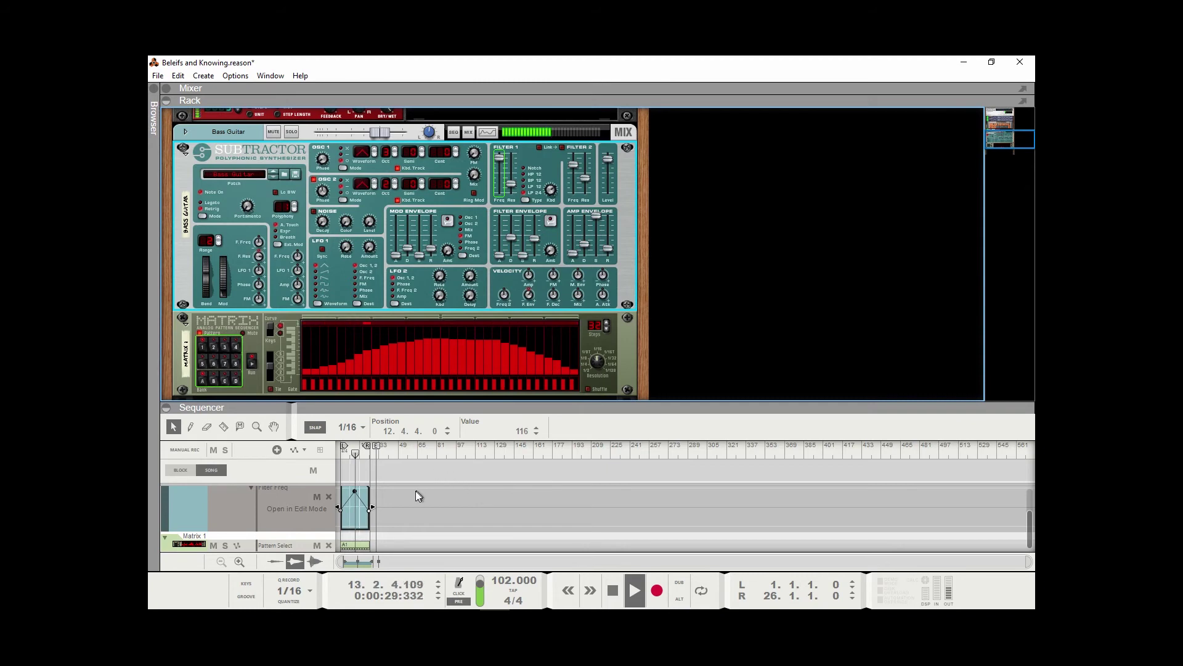
pyautogui.press('space')
# Lower the Filter Freq automation clip's peak at 12.4.4 to 95 and replay the song from the start
pyautogui.click(355, 502)
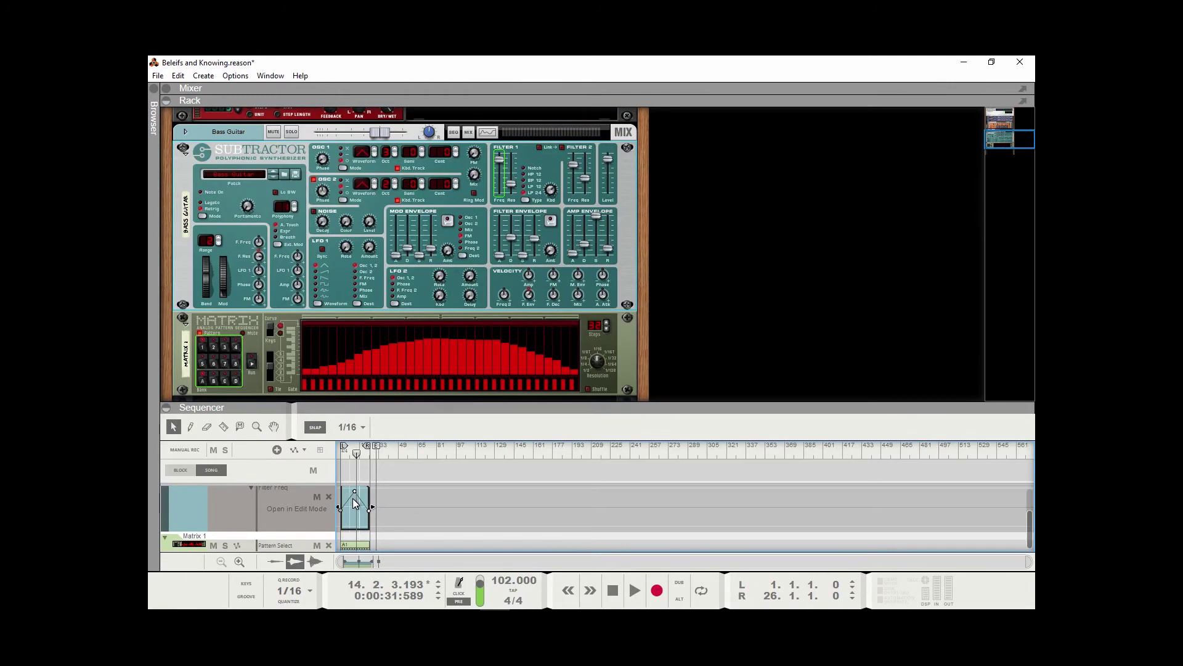
pyautogui.click(355, 502)
pyautogui.press('KP_0')
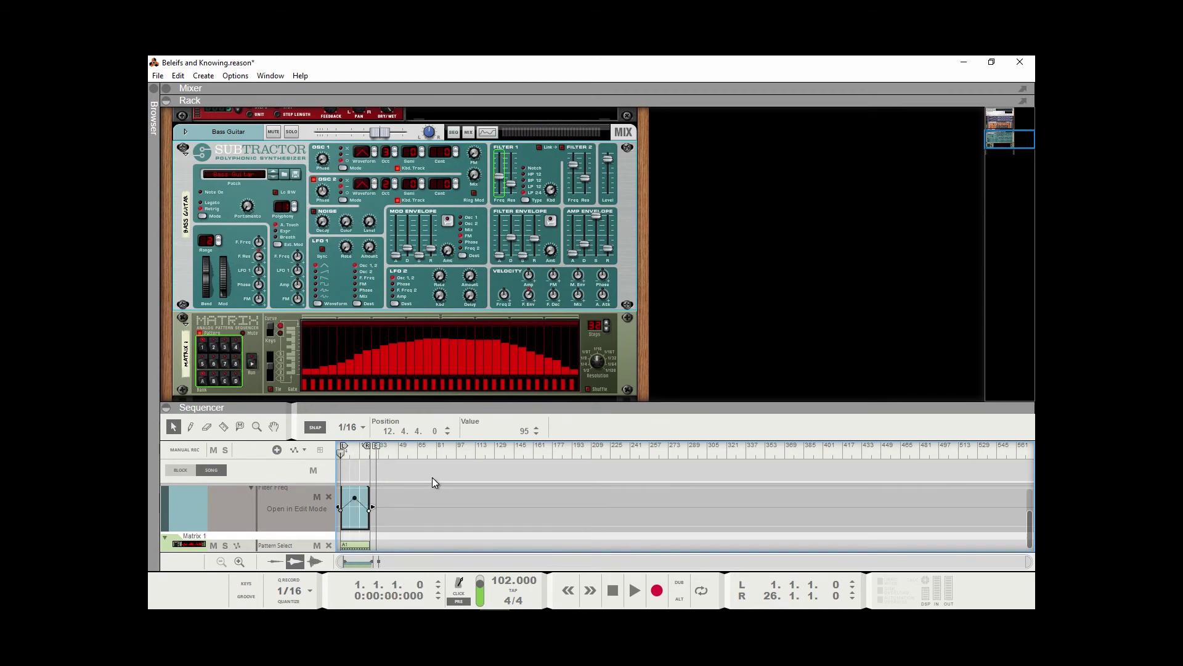
pyautogui.press('space')
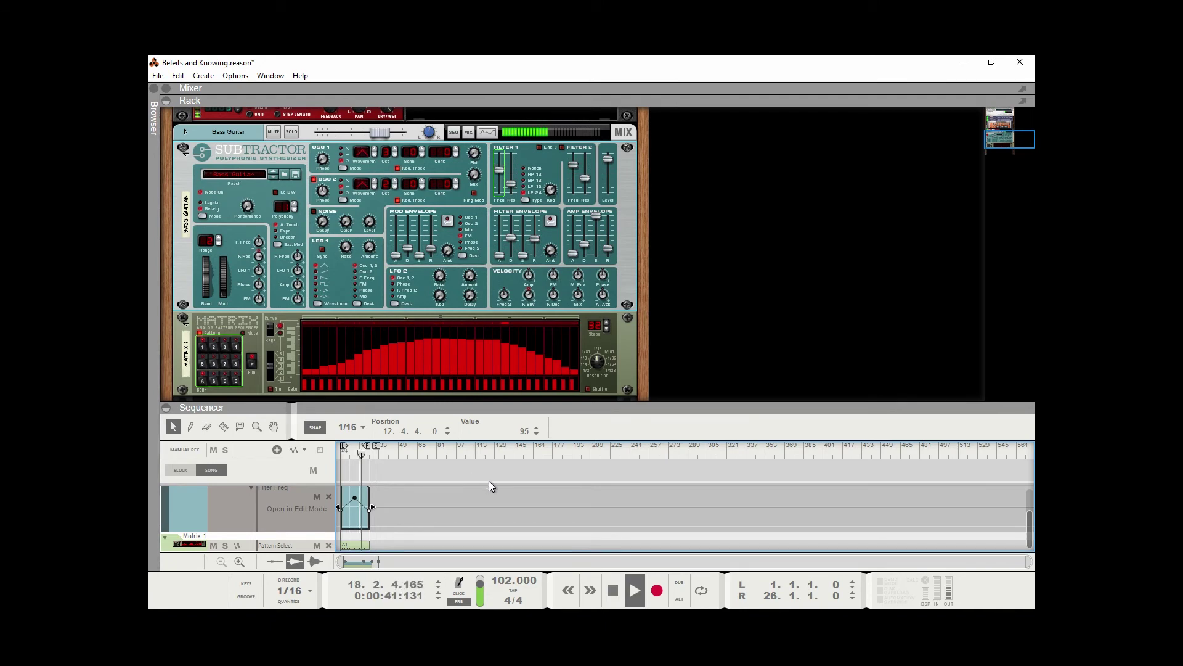
pyautogui.press('space')
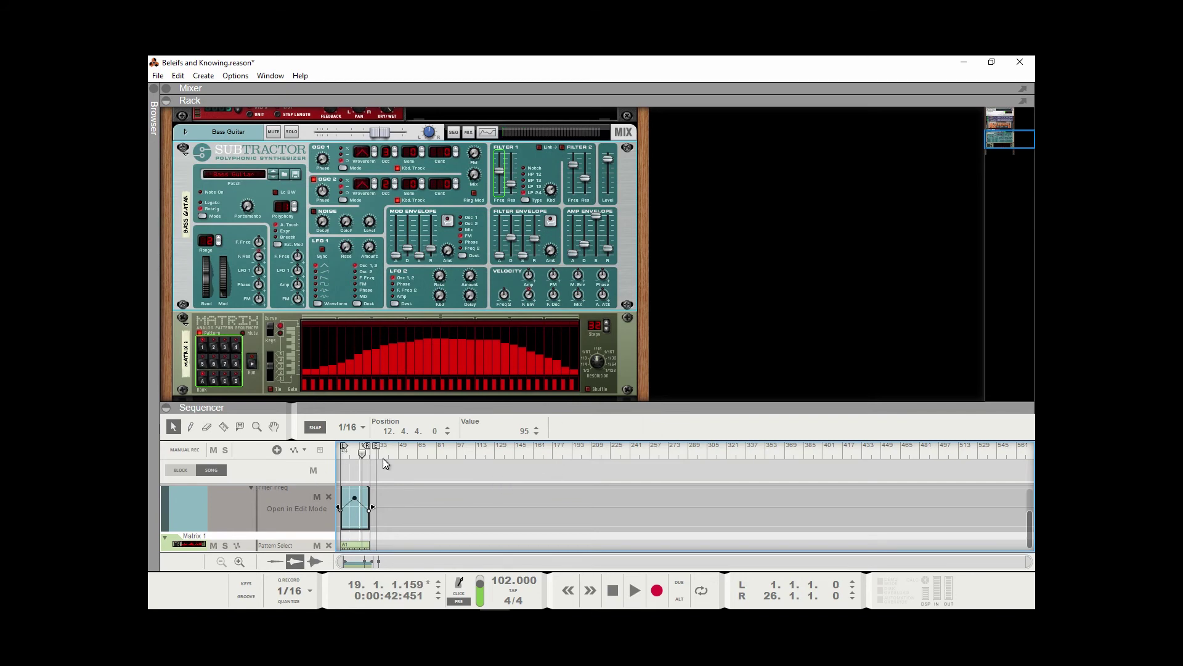
# Redraw the Matrix curve with a gradual rise to a narrower central peak and a steady slope down to the last step
pyautogui.press('Tab')
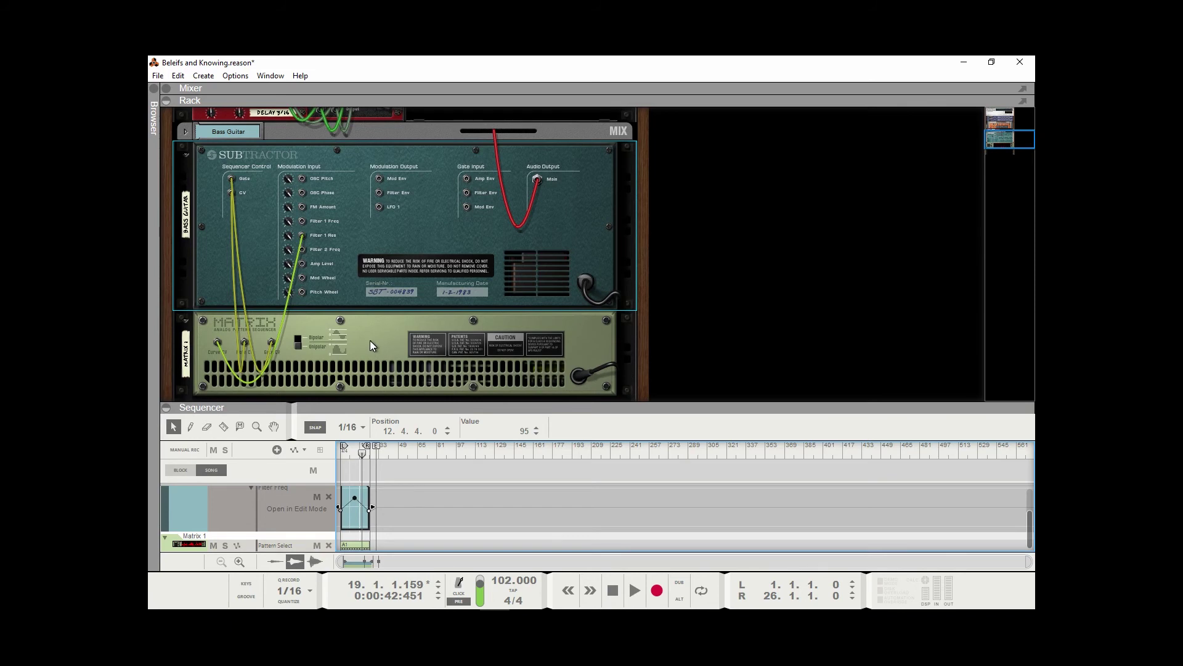
pyautogui.press('Tab')
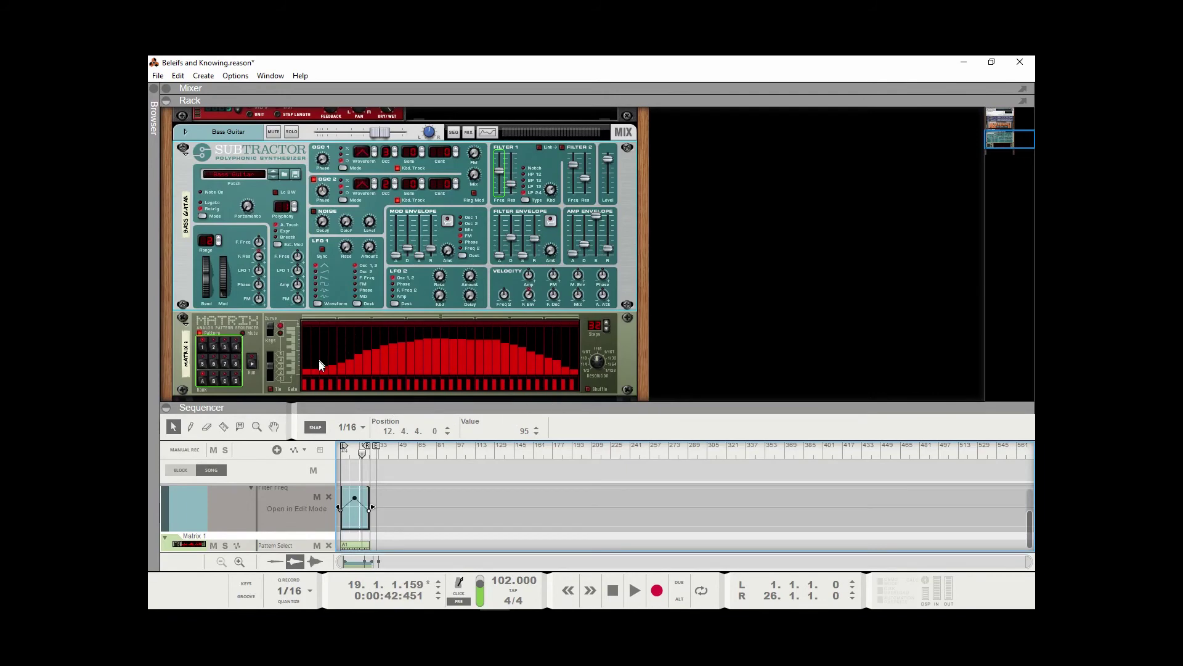
pyautogui.moveTo(305, 362)
pyautogui.mouseDown()
pyautogui.moveTo(490, 336)
pyautogui.moveTo(570, 370)
pyautogui.mouseUp()
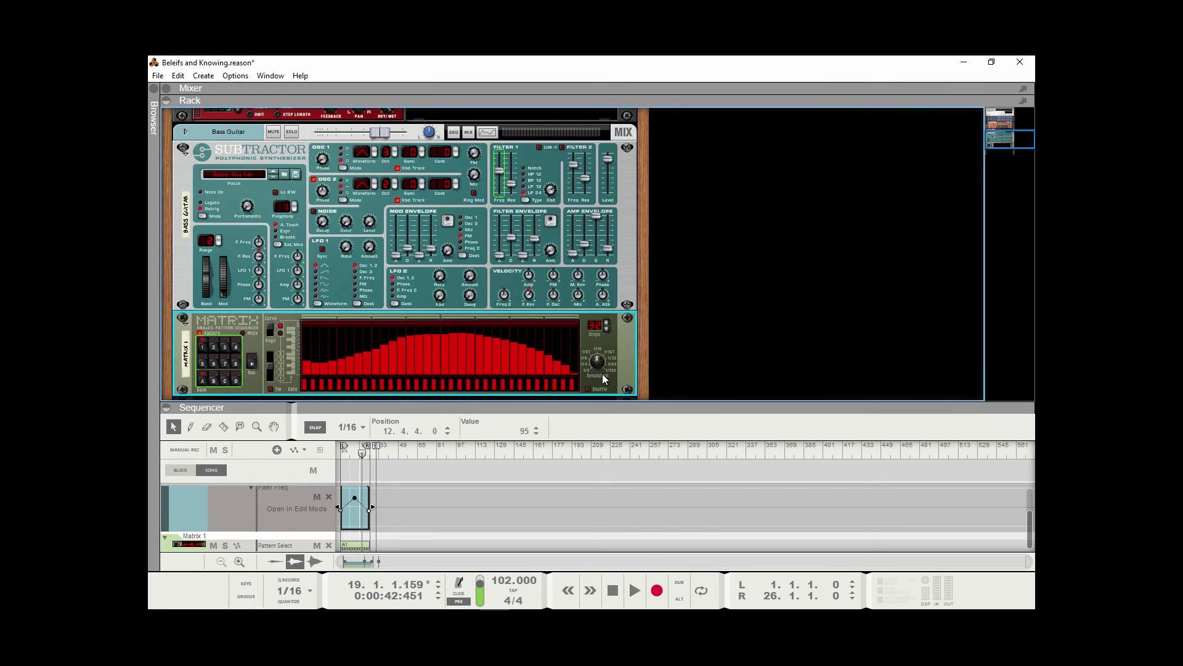
pyautogui.moveTo(568, 364)
pyautogui.mouseDown()
pyautogui.moveTo(438, 332)
pyautogui.moveTo(378, 349)
pyautogui.mouseUp()
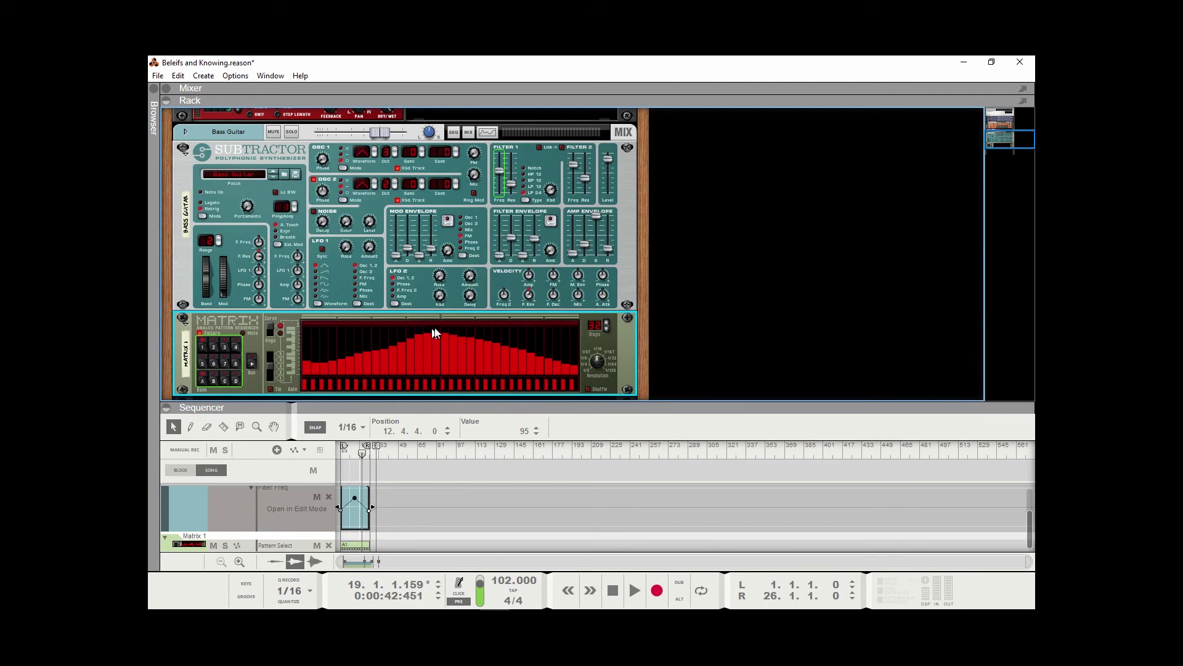
# Unplug the Curve CV cable from Filter 1 Res and connect the Matrix's Curve CV output to the SubTractor's OSC Pitch input
pyautogui.press('Tab')
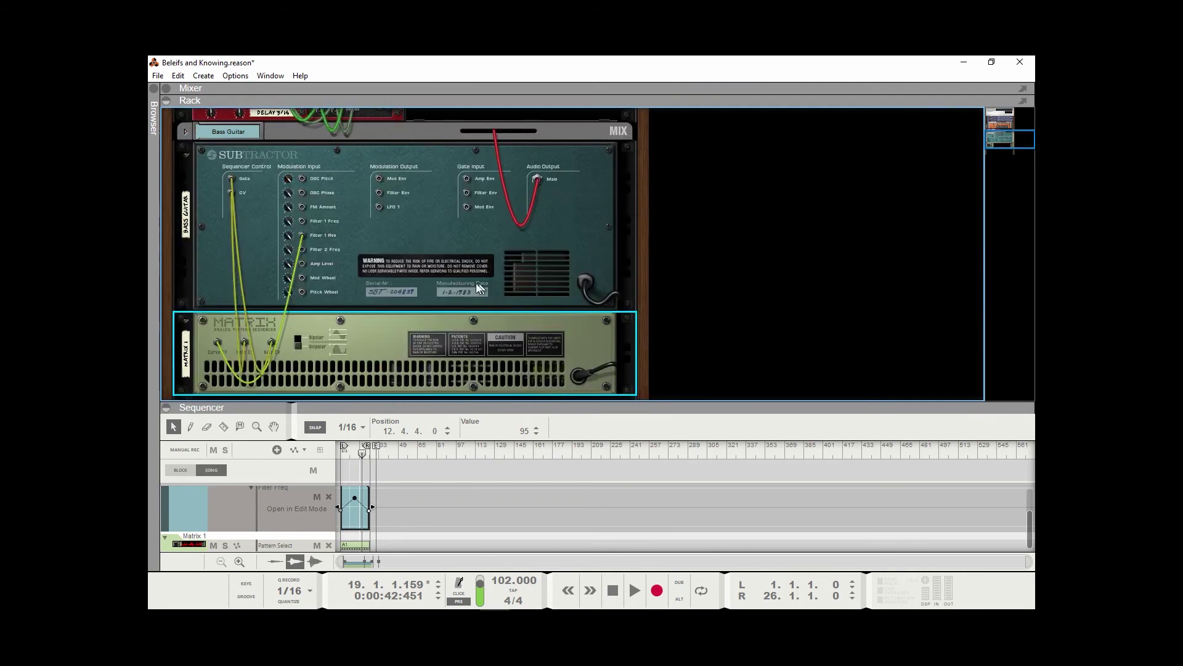
pyautogui.scroll(-2, 332, 321)
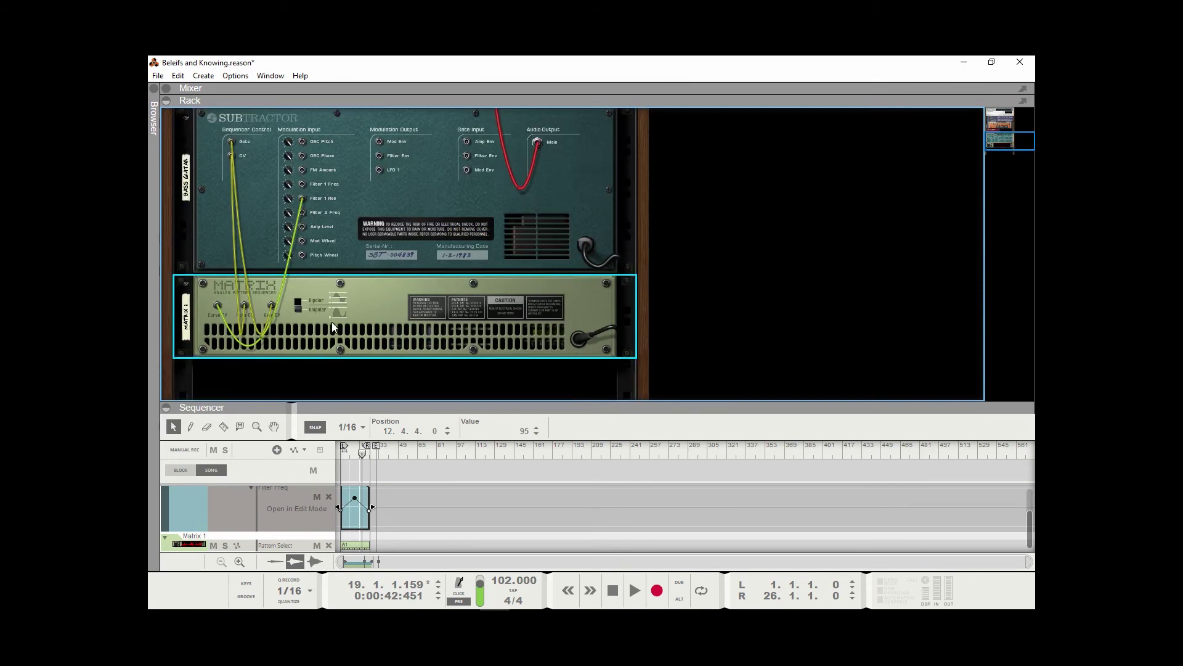
pyautogui.scroll(2, 394, 339)
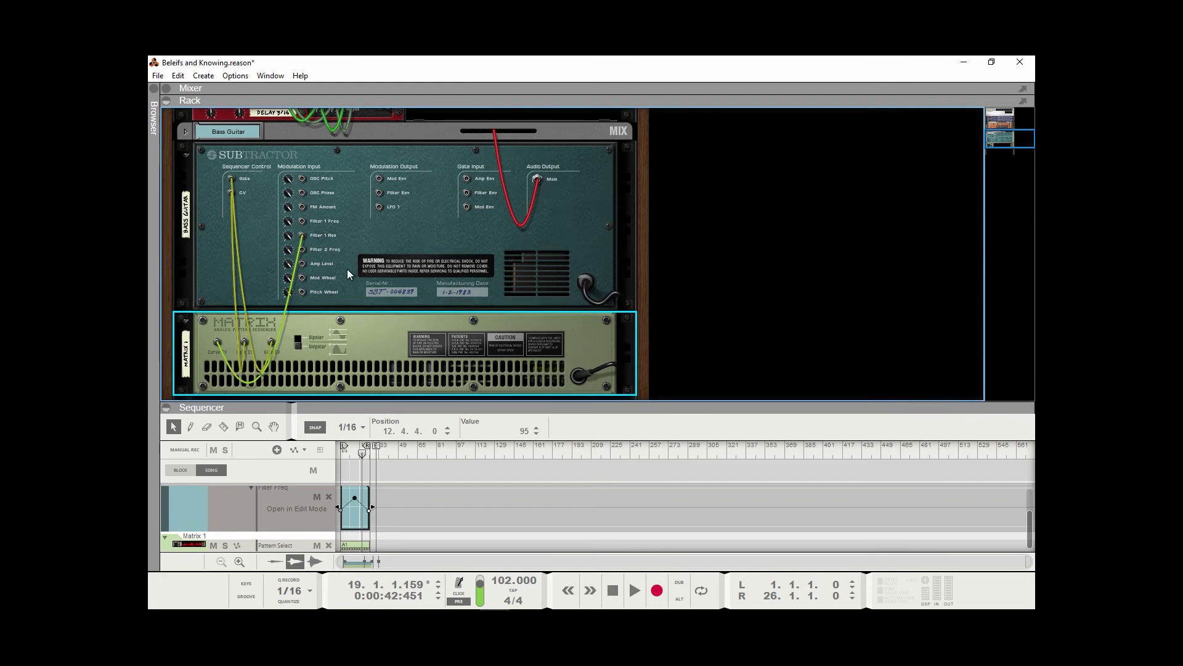
pyautogui.scroll(2, 347, 270)
pyautogui.scroll(2, 347, 274)
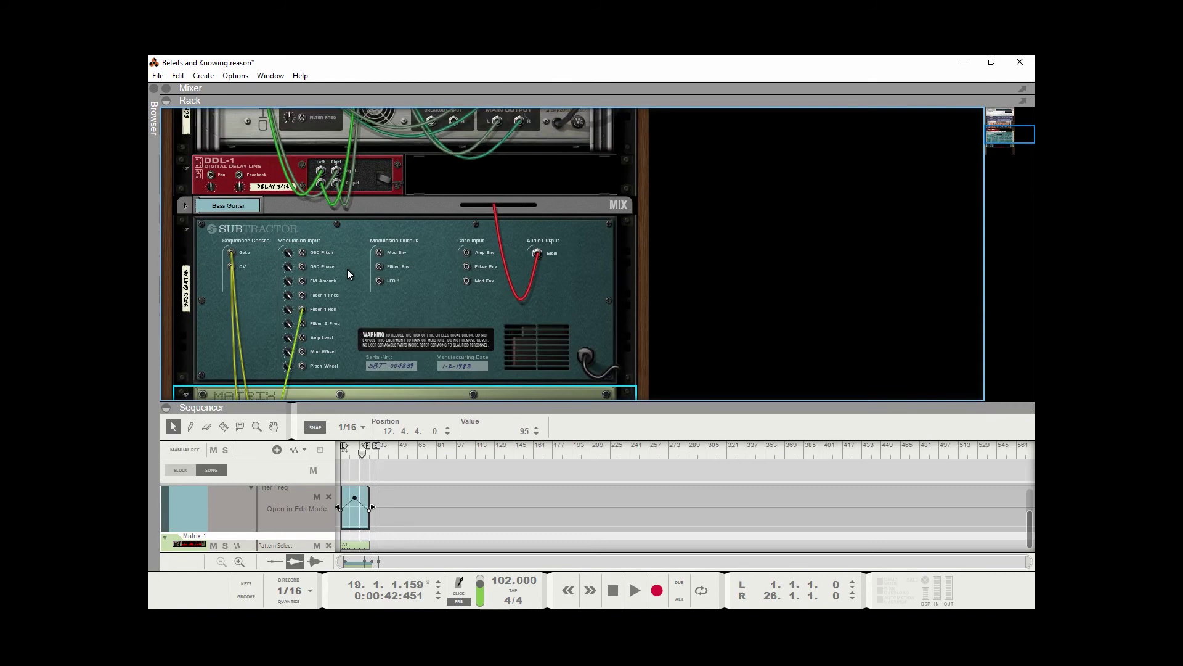
pyautogui.scroll(-4, 348, 271)
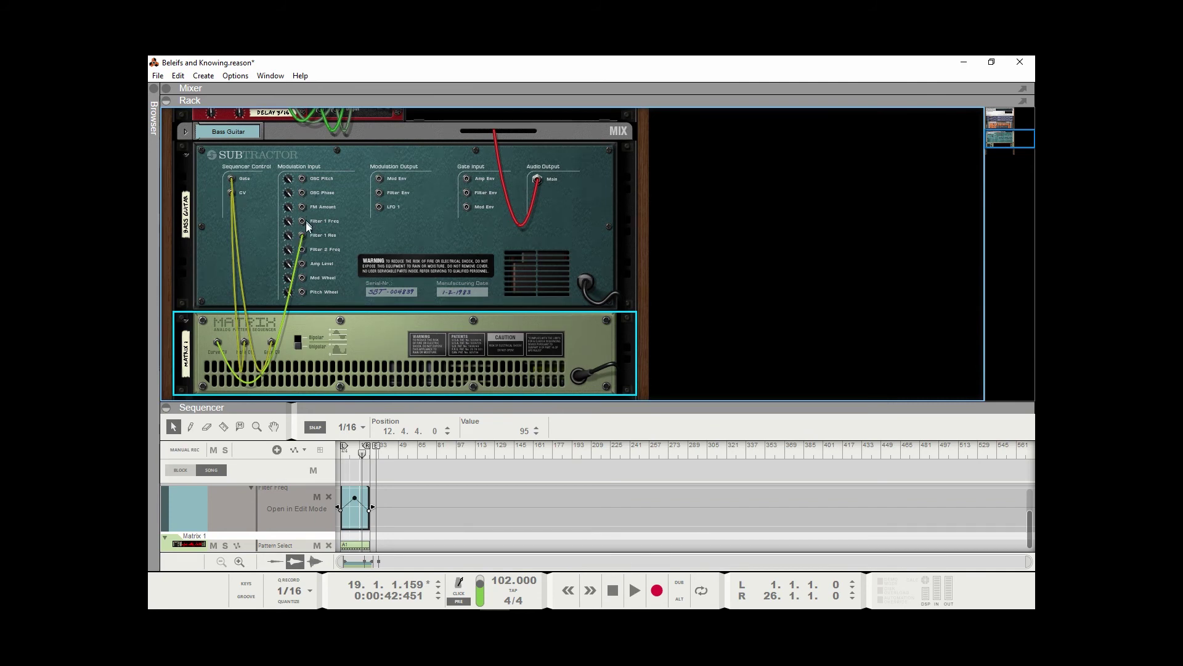
pyautogui.scroll(-2, 387, 236)
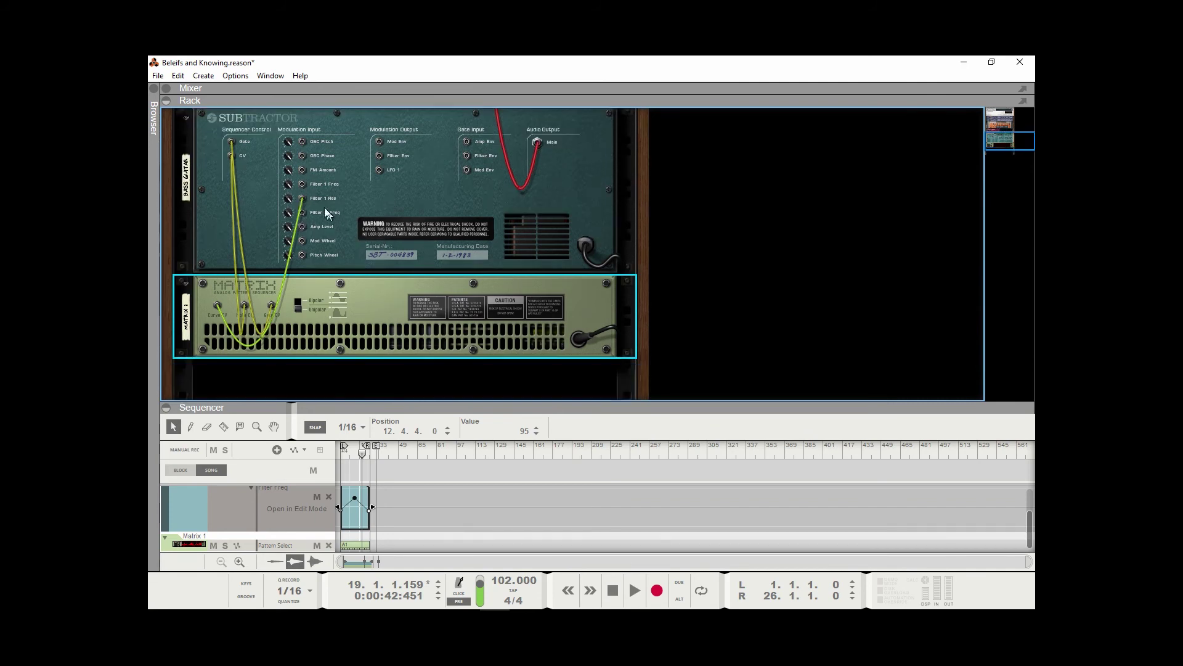
pyautogui.moveTo(302, 199); pyautogui.dragTo(363, 273)
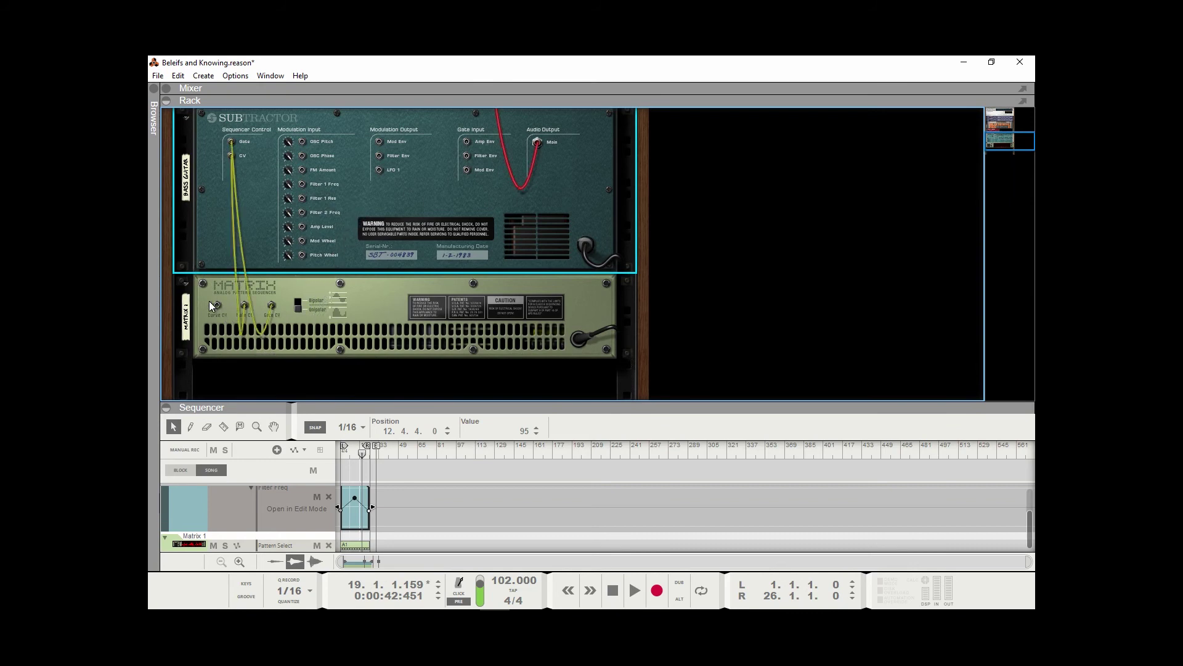
pyautogui.moveTo(219, 306); pyautogui.dragTo(302, 143)
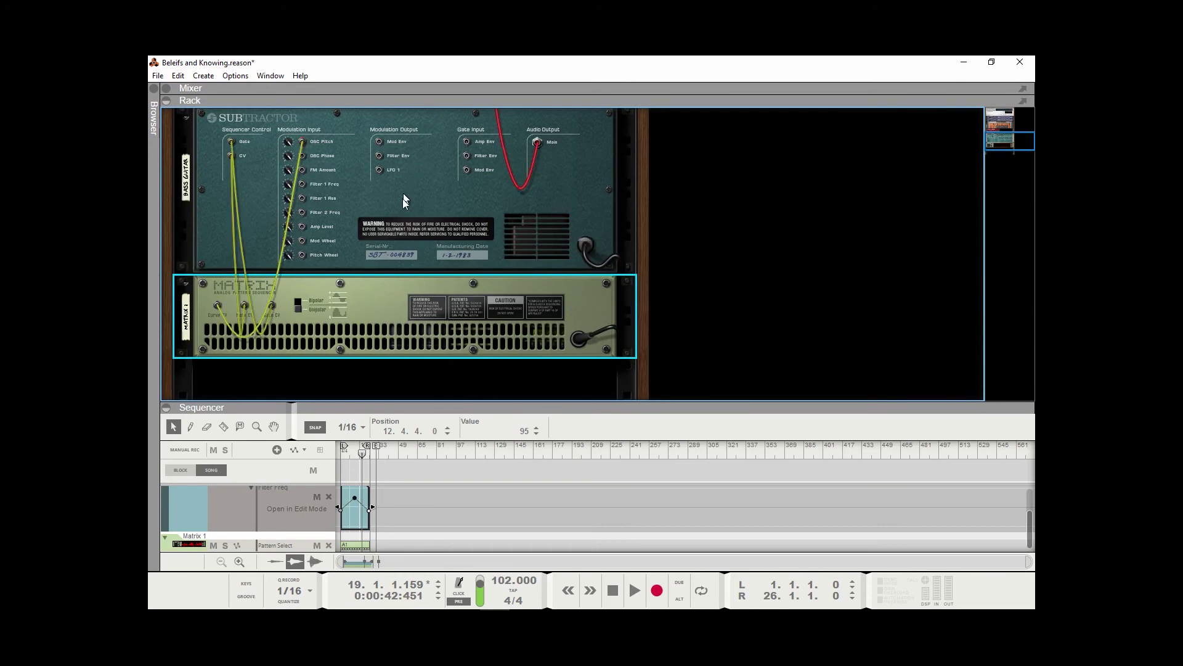
# Compare the redrawn Matrix curve with its rear cabling, and play the song from the start to hear it modulating OSC Pitch
pyautogui.press('Tab')
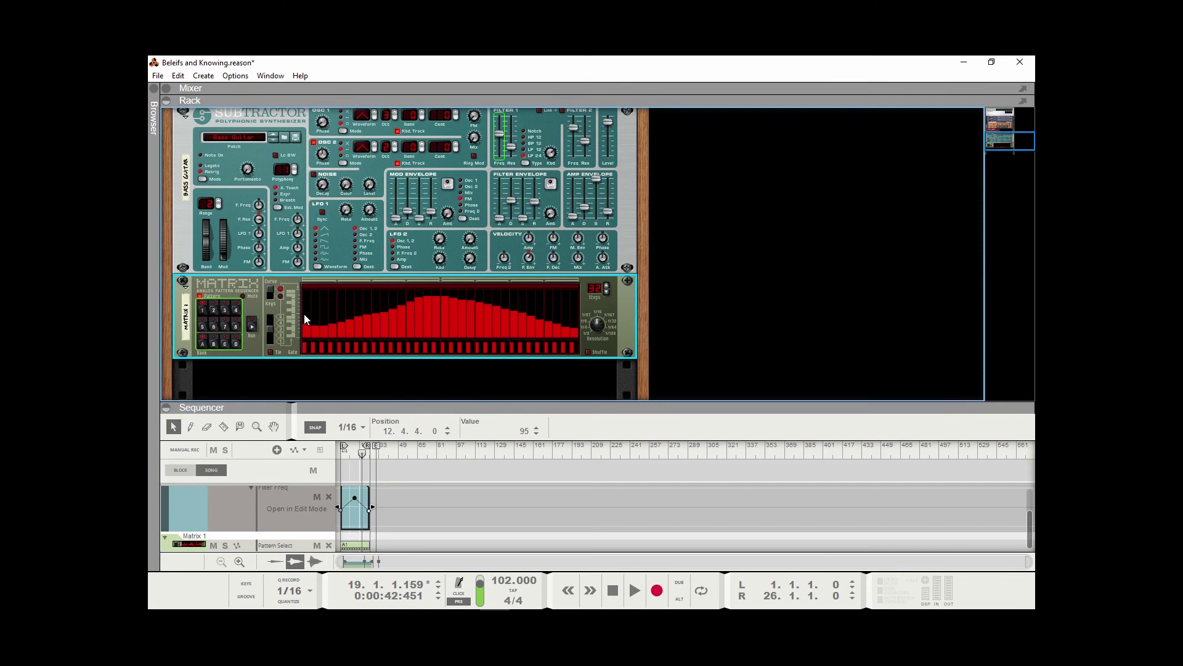
pyautogui.press('Tab')
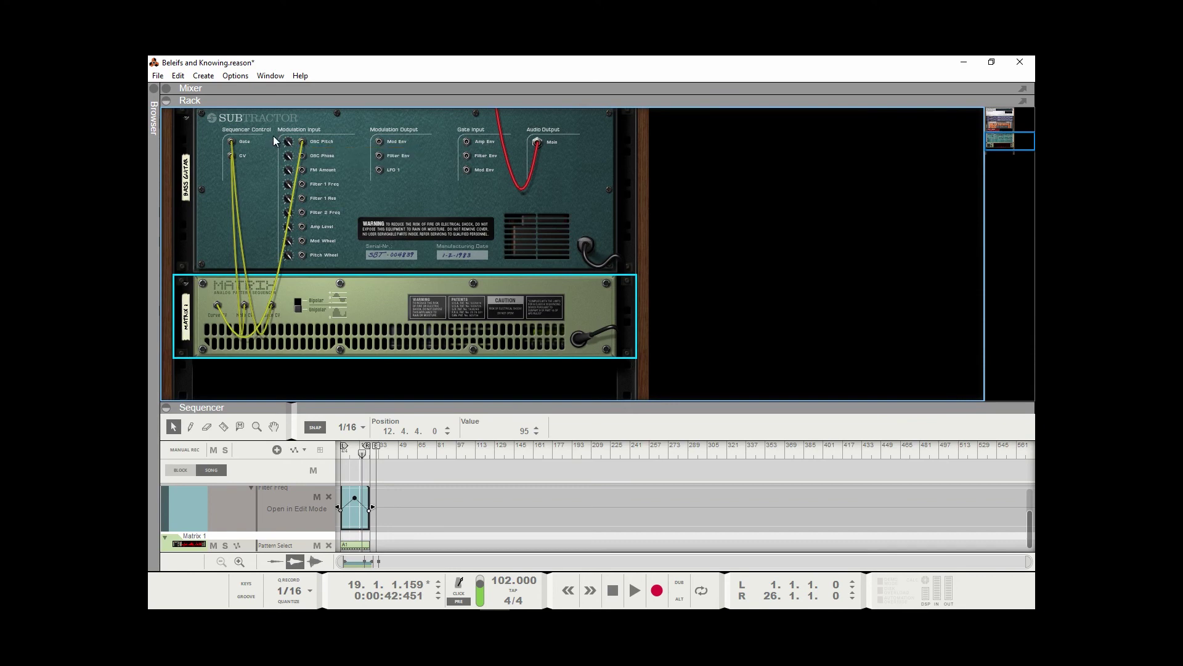
pyautogui.press('Tab')
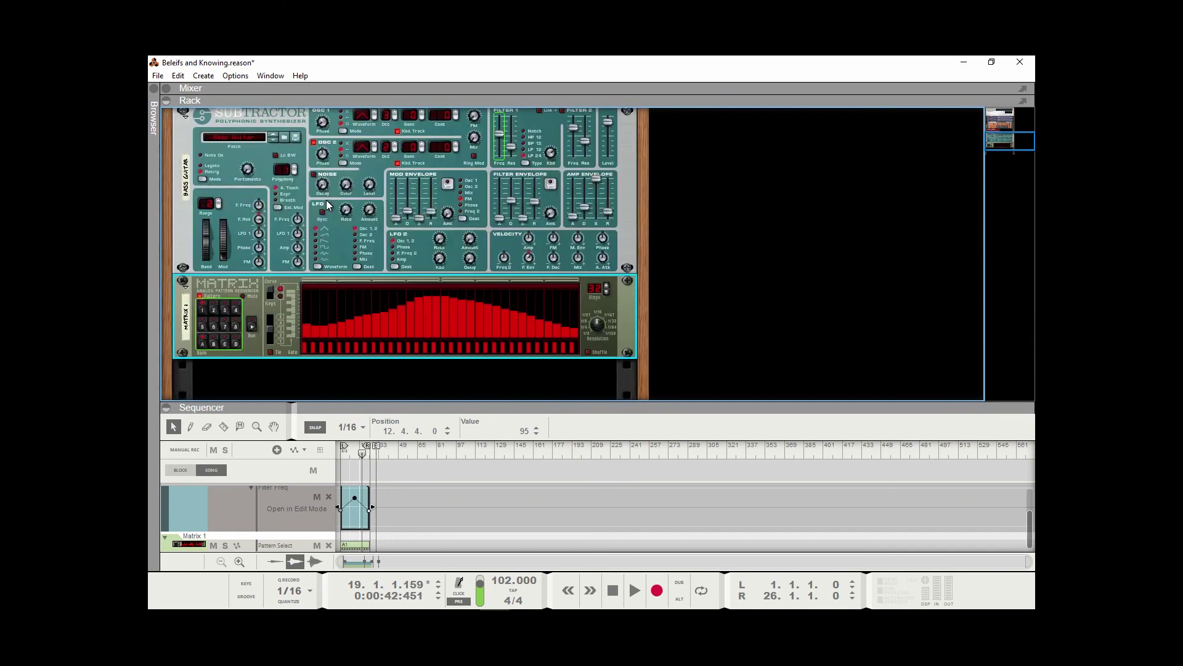
pyautogui.press('KP_0')
pyautogui.press('space')
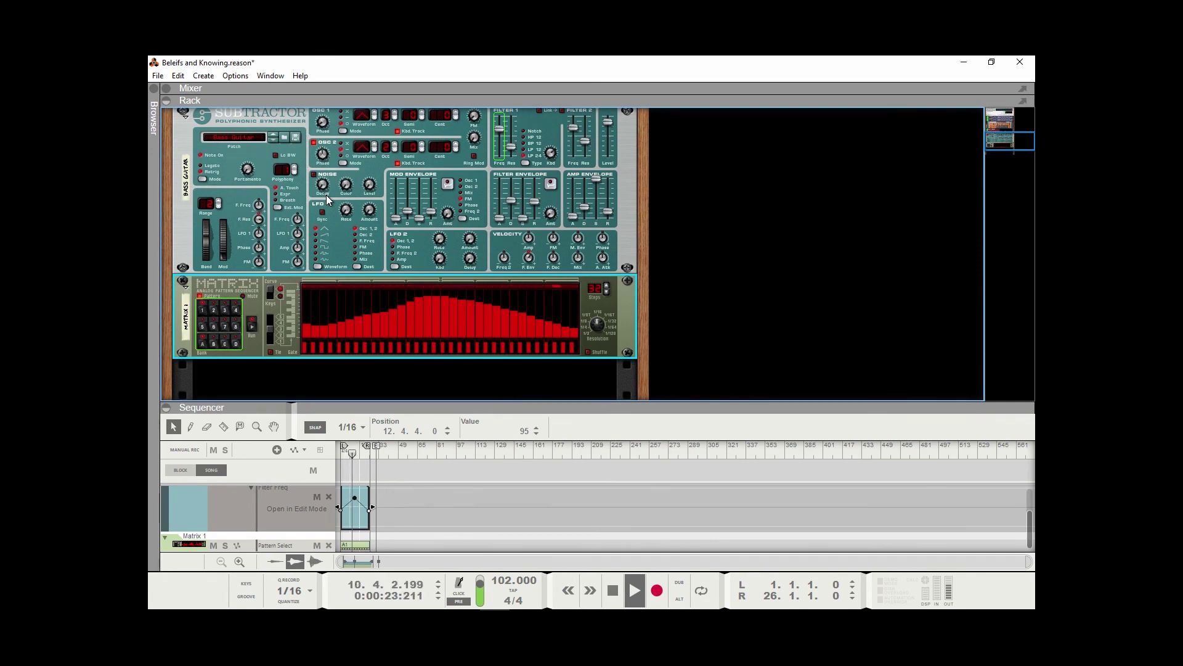
pyautogui.press('space')
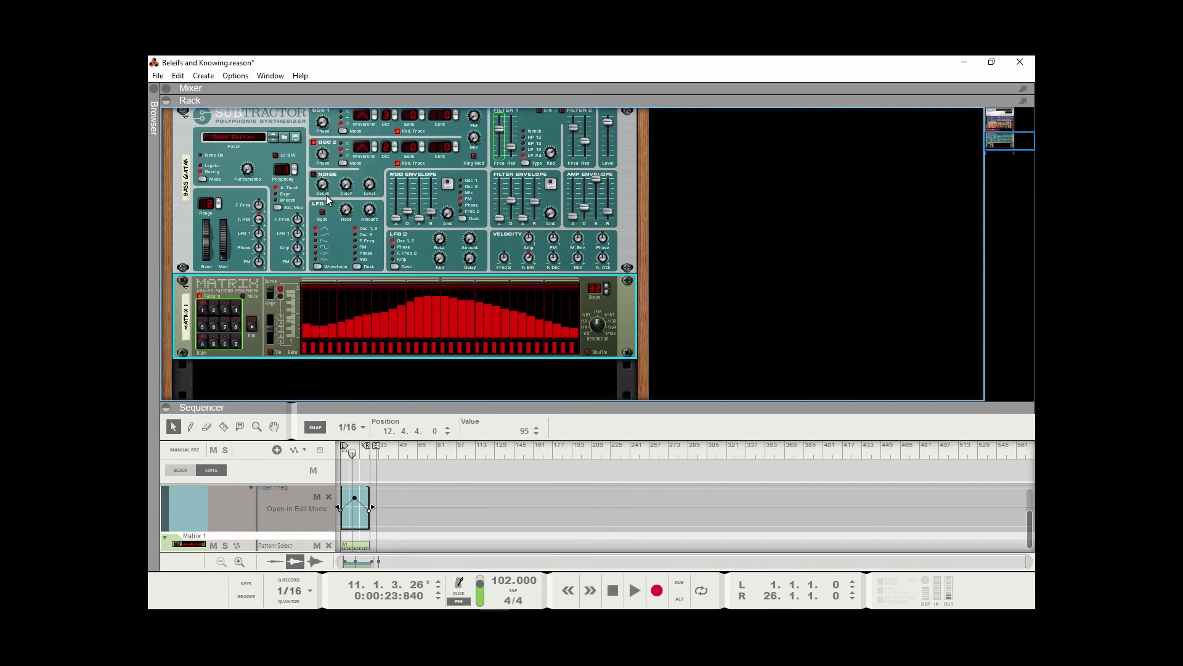